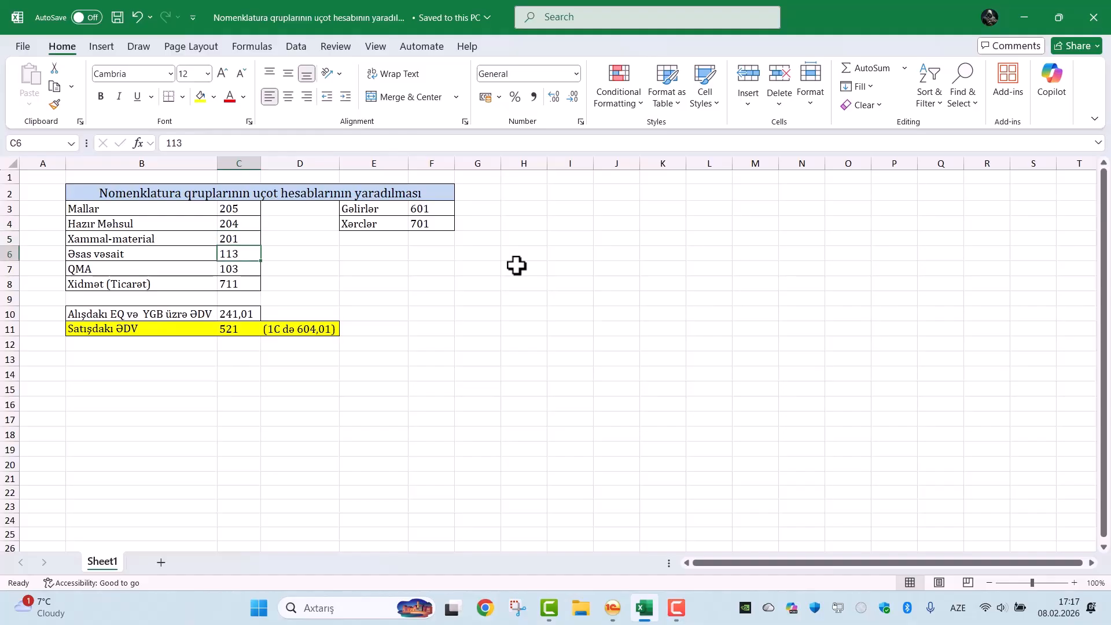
{"action": "key", "text": "Down"}
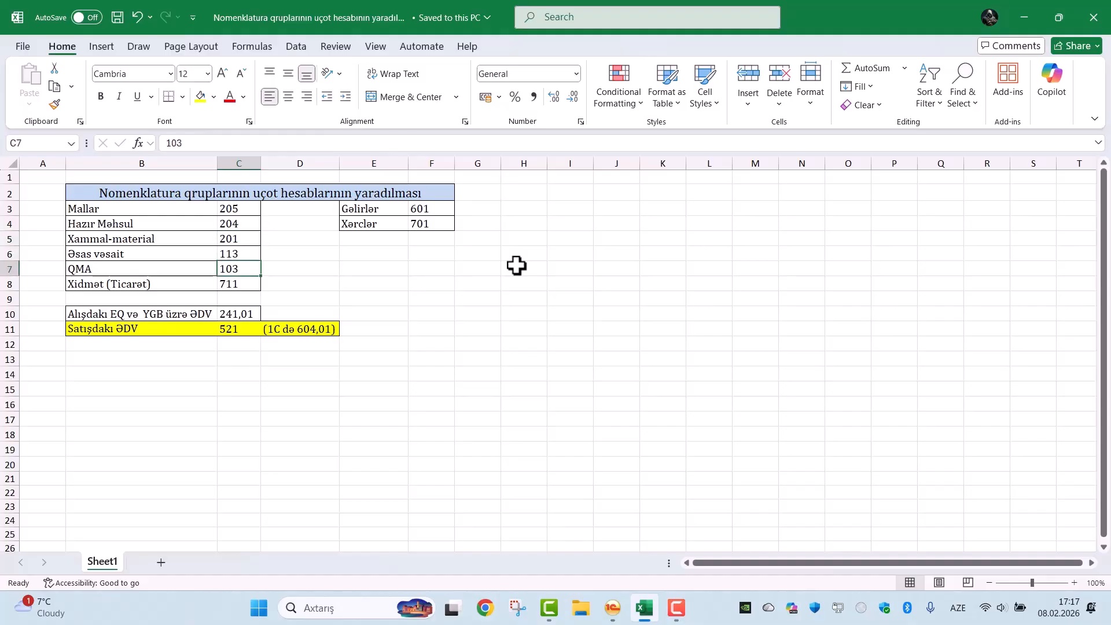
{"action": "key", "text": "Down"}
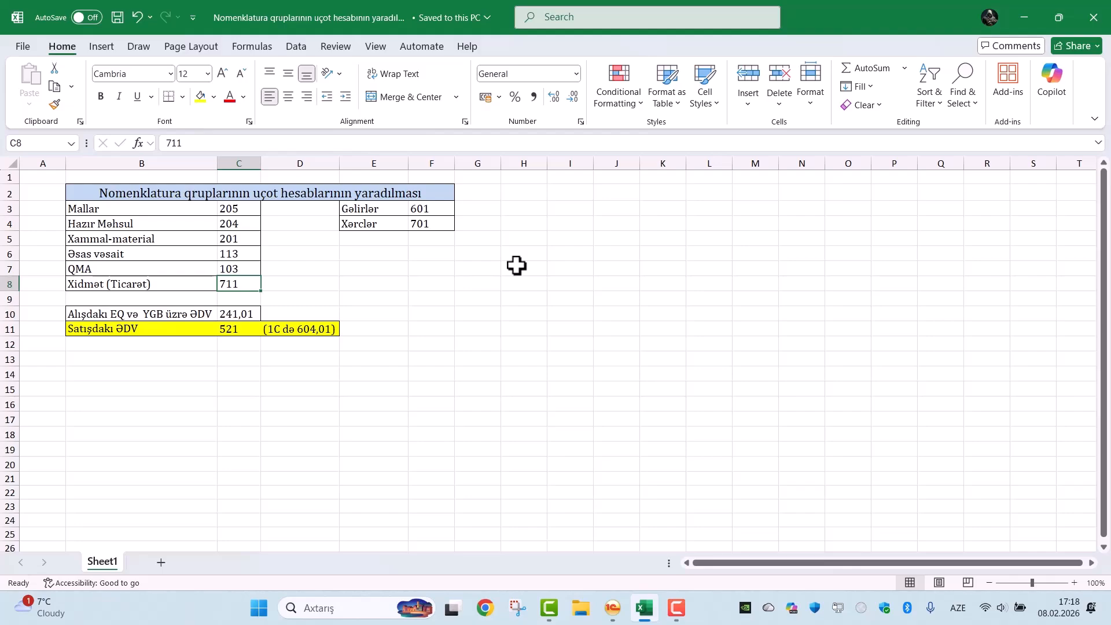
Switch to 1C:Müəssisə, open the Nomenklatura directory of the warehouse section and sort the groups by code
{"action": "left_click", "coordinate": [613, 607]}
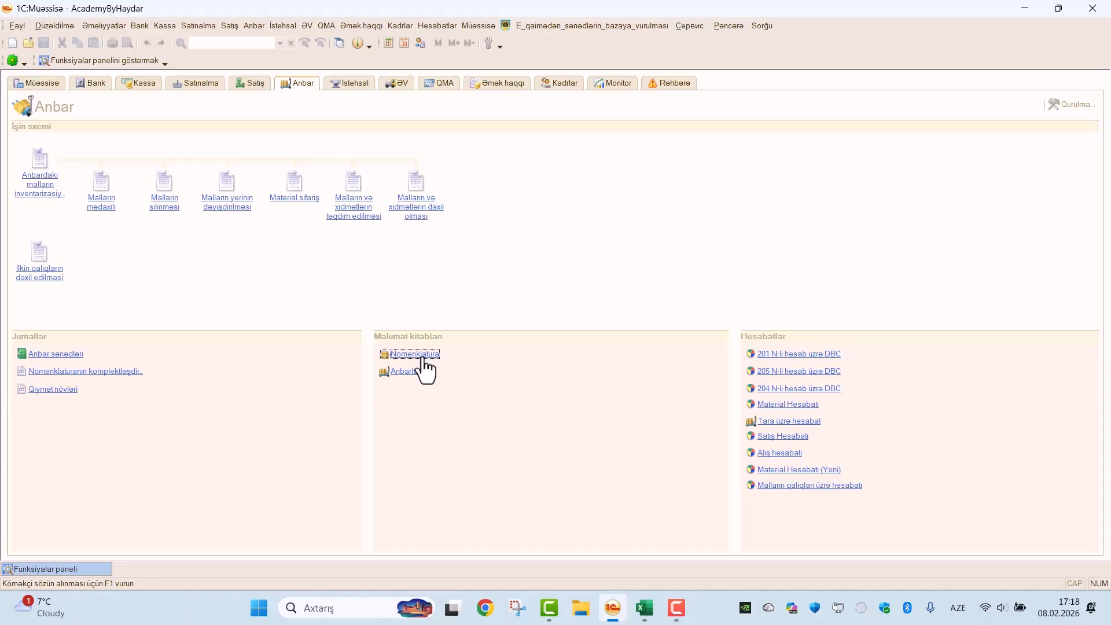
{"action": "left_click", "coordinate": [425, 355]}
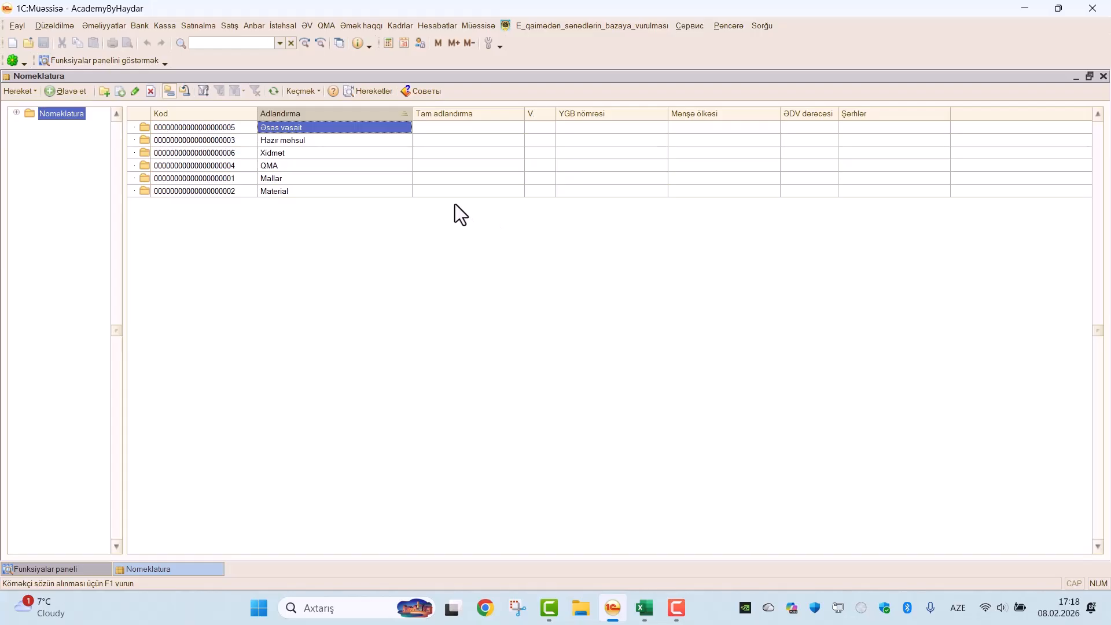
{"action": "left_click", "coordinate": [235, 115]}
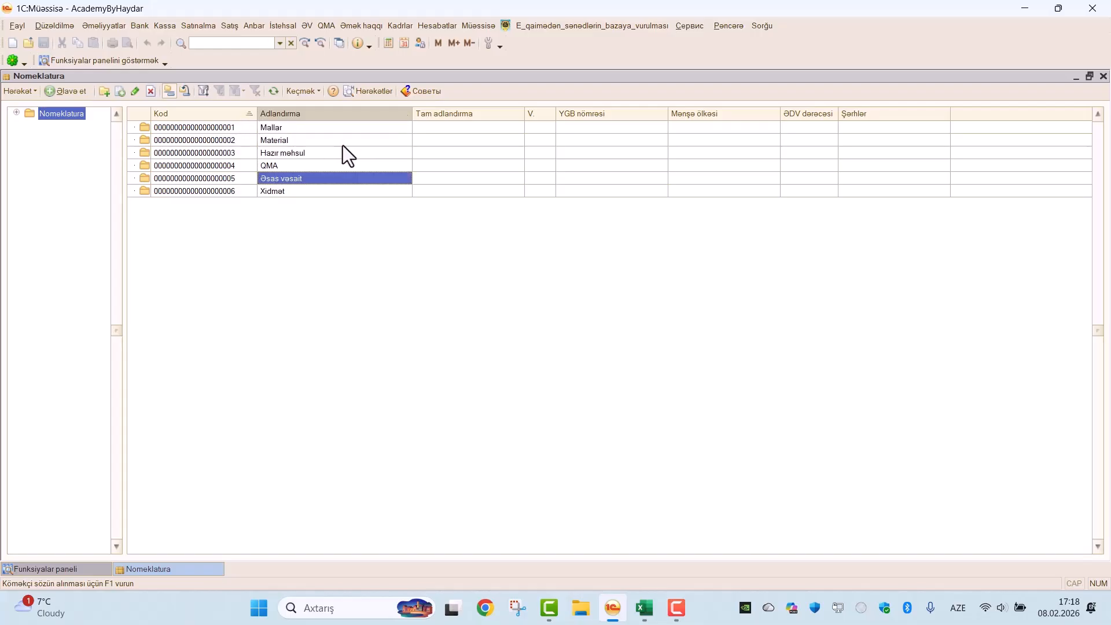
Add a new accounting accounts record (Nomenklaturanın uçotu hesabları) for the Mallar group with SMART MMC as the organization
{"action": "left_click", "coordinate": [278, 128]}
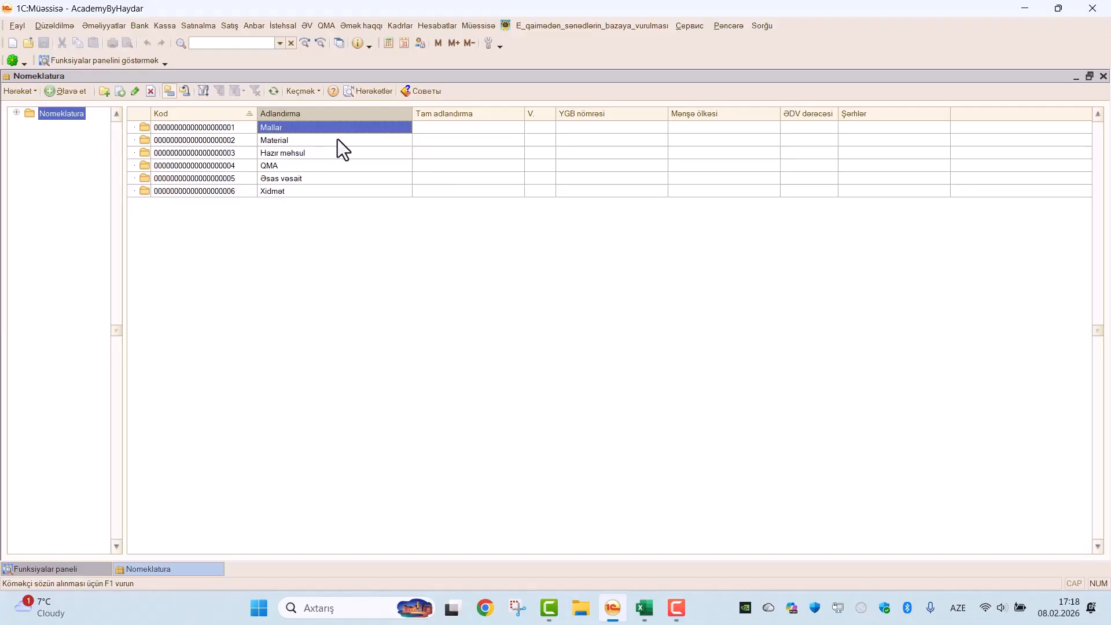
{"action": "left_click", "coordinate": [316, 91]}
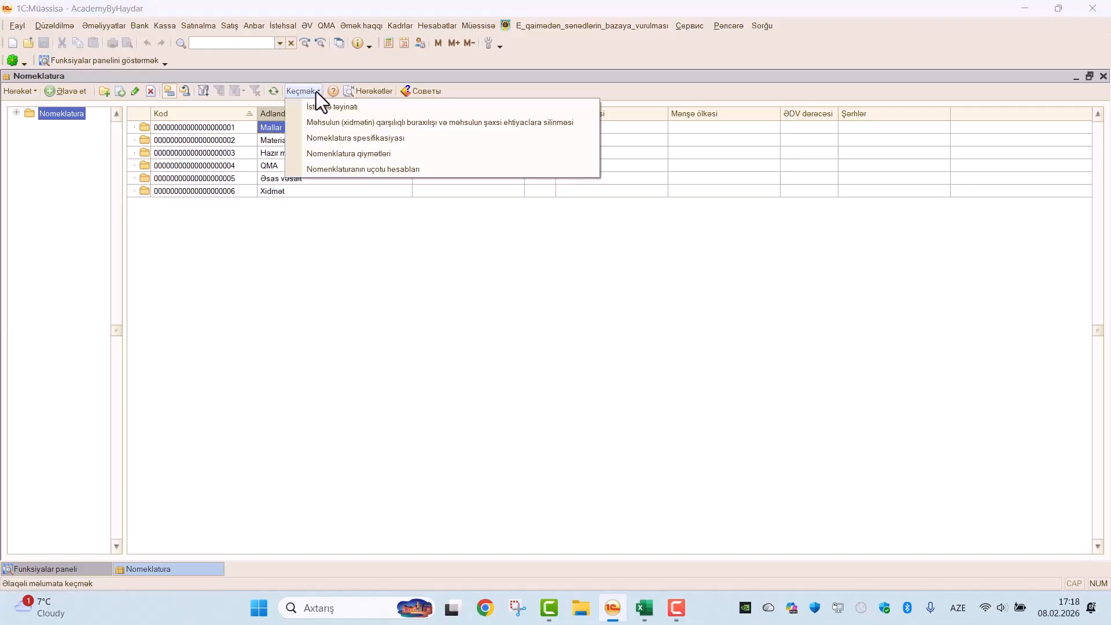
{"action": "left_click", "coordinate": [329, 170]}
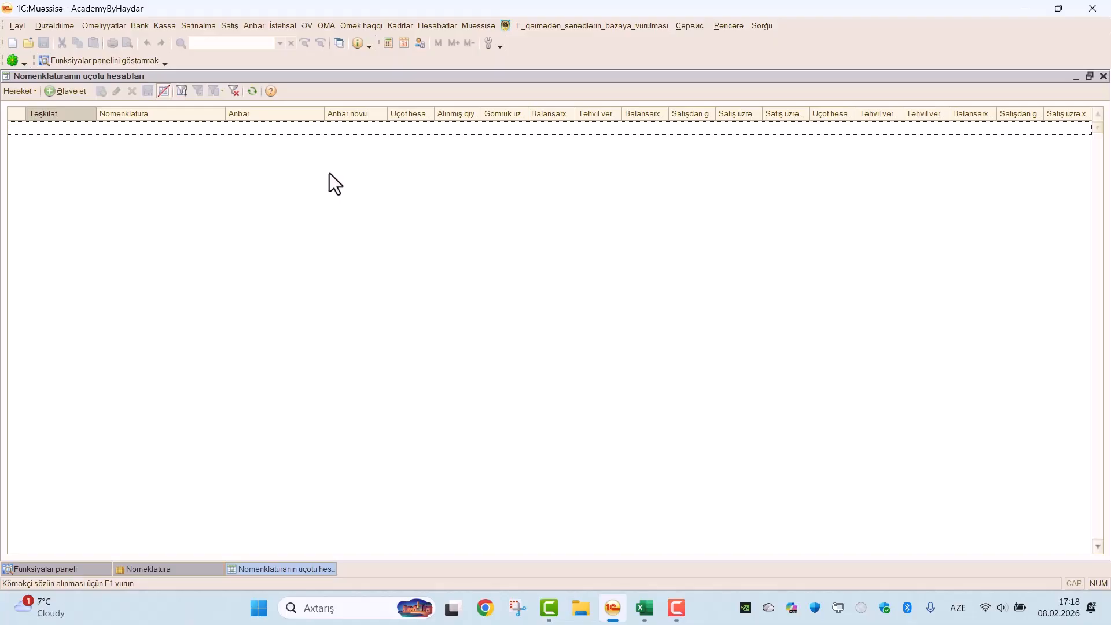
{"action": "left_click", "coordinate": [69, 92]}
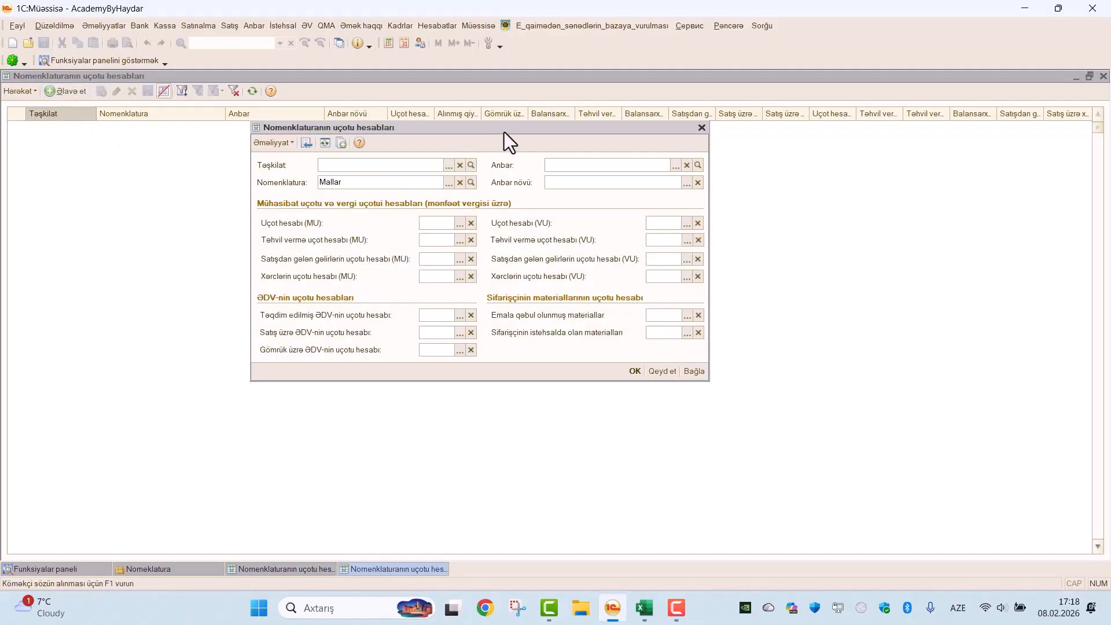
{"action": "left_click_drag", "start_coordinate": [503, 131], "coordinate": [512, 144]}
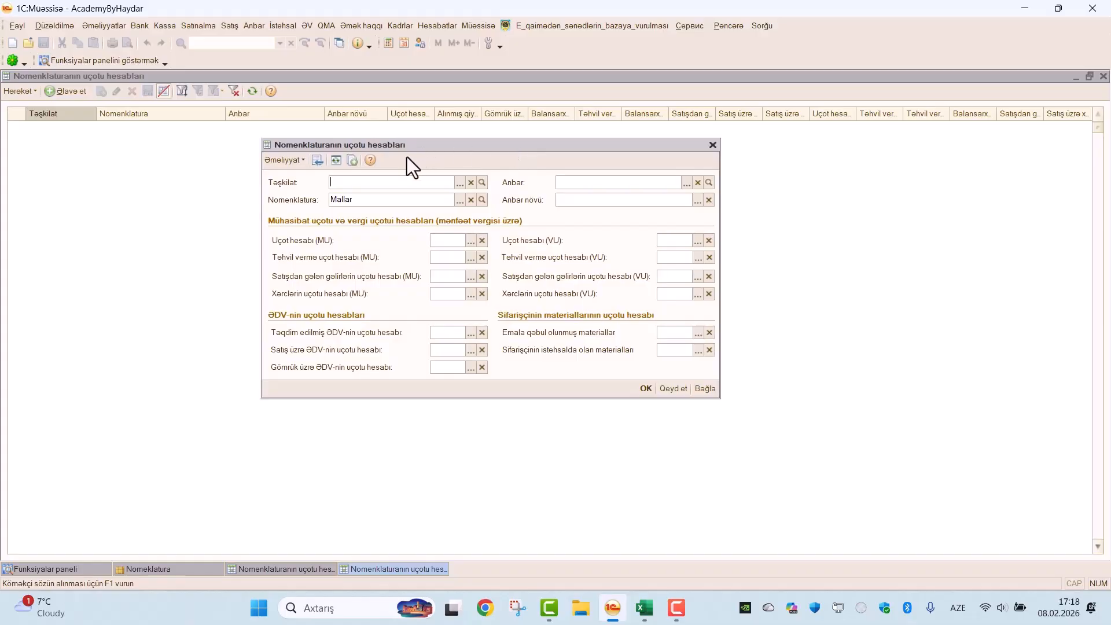
{"action": "left_click", "coordinate": [460, 184]}
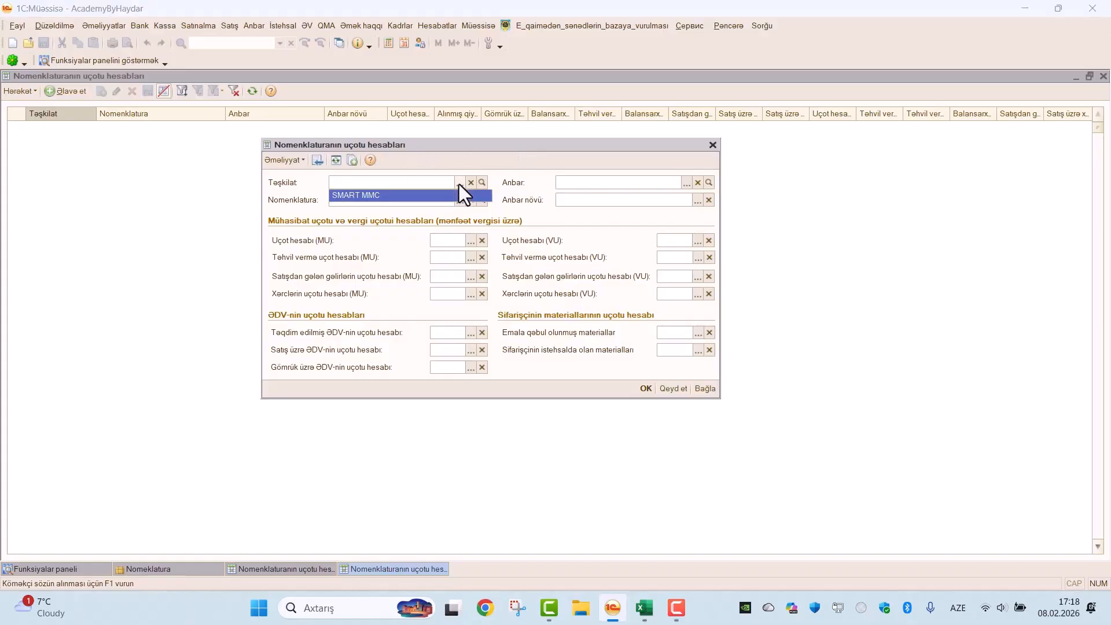
{"action": "left_click", "coordinate": [360, 198]}
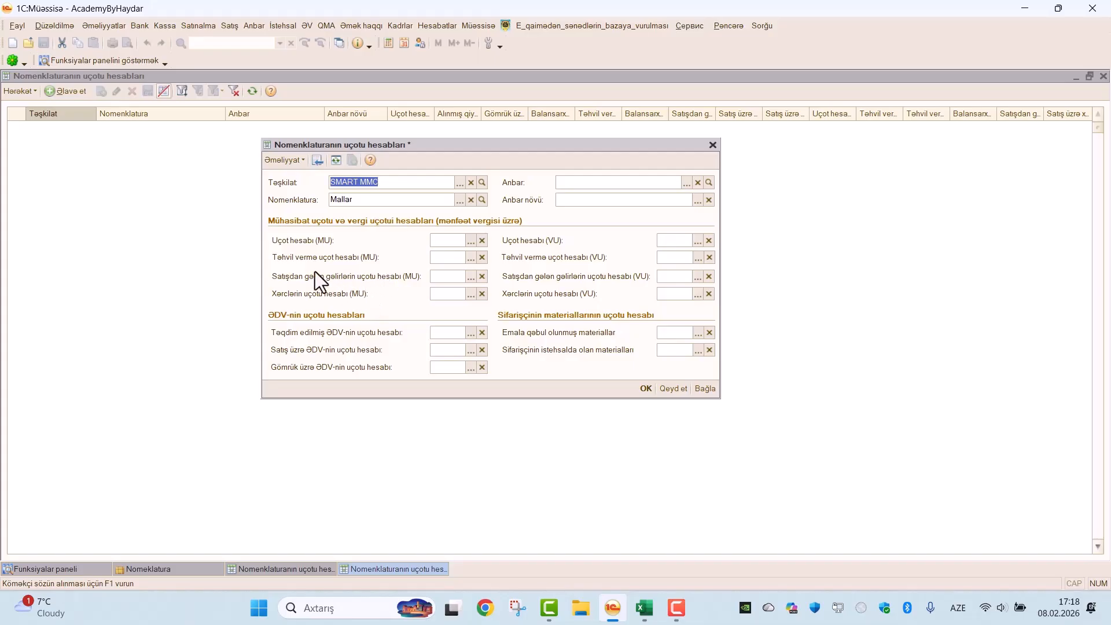
Set the Mallar record's accounting account (MU) to 205, sales income account to 601 and expense account to 701
{"action": "left_click", "coordinate": [455, 241]}
{"action": "type", "text": "205"}
{"action": "left_click", "coordinate": [453, 277]}
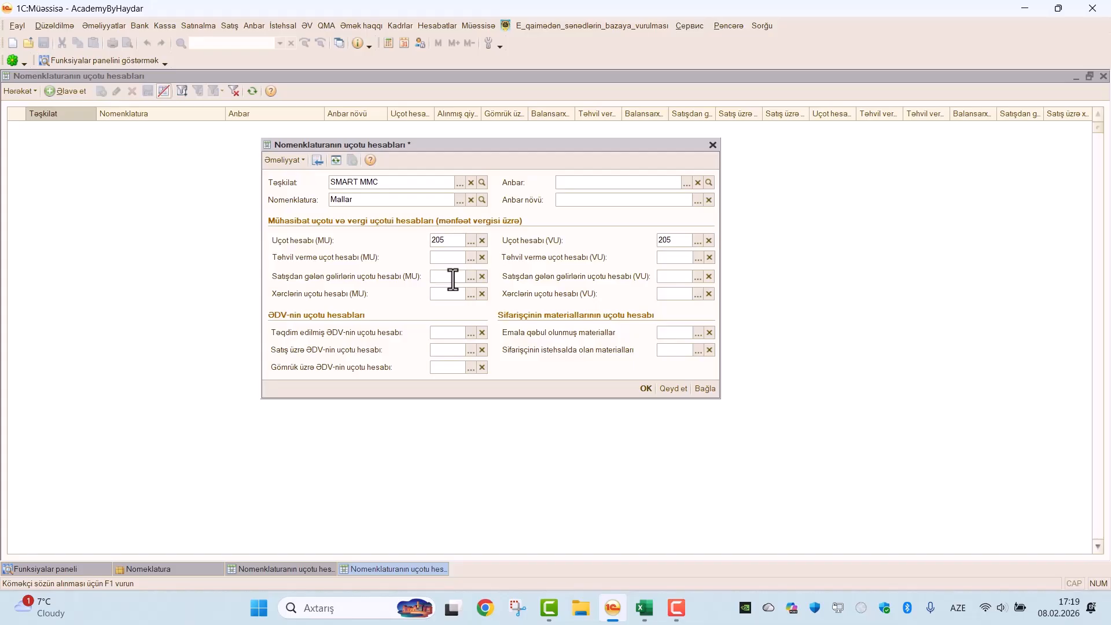
{"action": "type", "text": "601"}
{"action": "left_click", "coordinate": [452, 293]}
{"action": "type", "text": "701"}
Set the Mallar VAT accounts to 241.01 for presented and customs VAT and 604.01 for sales VAT, save the record and close its list
{"action": "left_click", "coordinate": [453, 333]}
{"action": "type", "text": "241.01"}
{"action": "key", "text": "Return"}
{"action": "type", "text": "241.01"}
{"action": "key", "text": "Return"}
{"action": "type", "text": "604.01"}
{"action": "key", "text": "Return"}
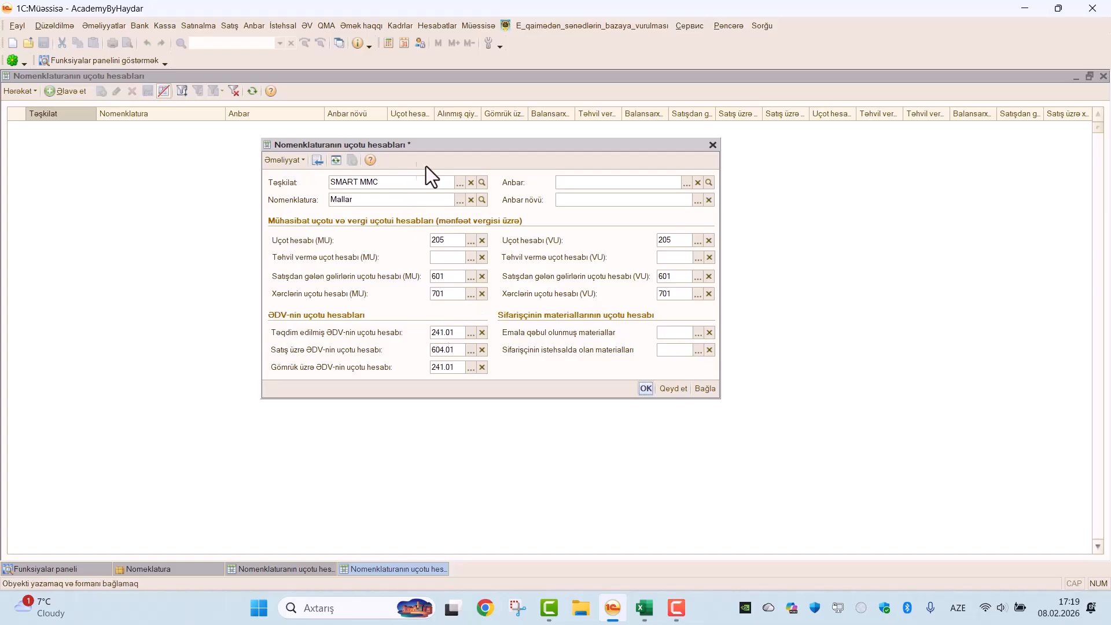
{"action": "left_click", "coordinate": [644, 391]}
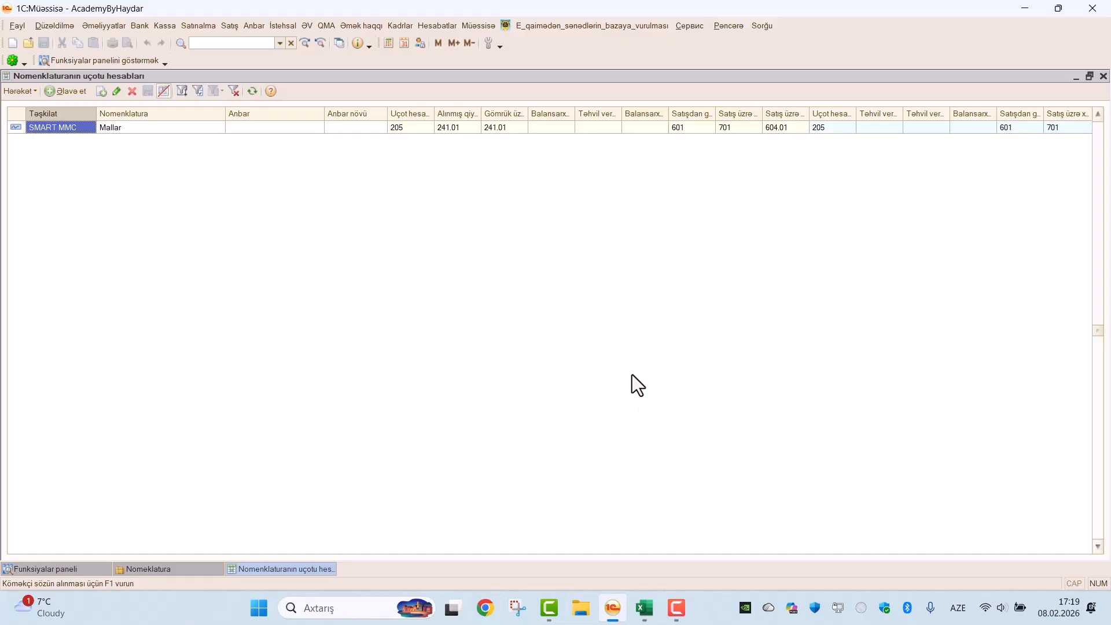
{"action": "key", "text": "Escape"}
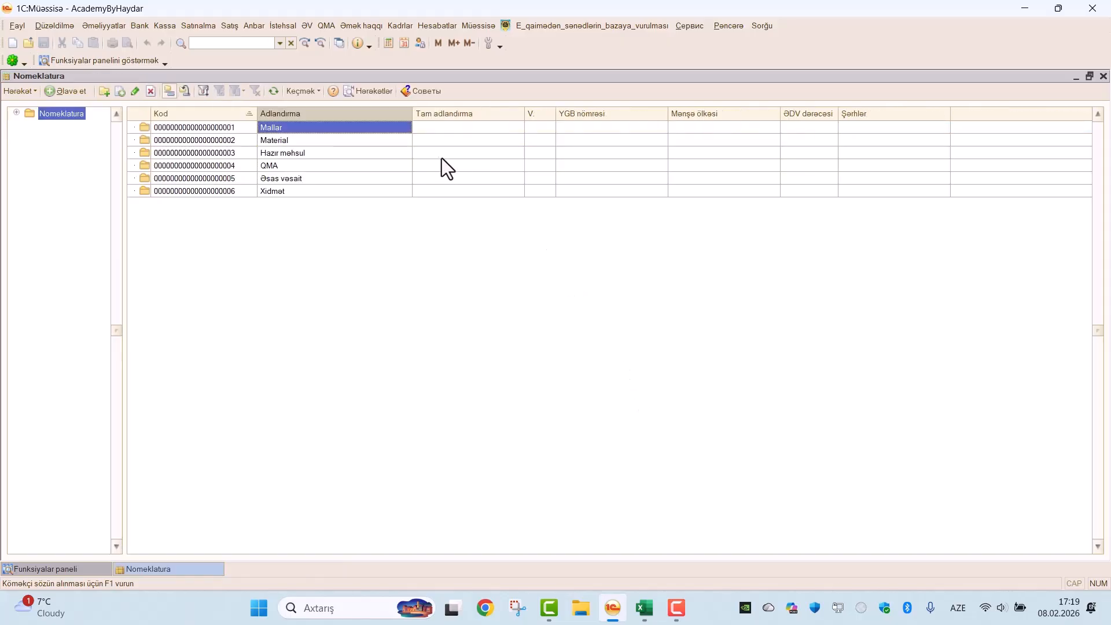
Add a new accounting accounts record for the Material group with SMART MMC as the organization
{"action": "left_click", "coordinate": [286, 143]}
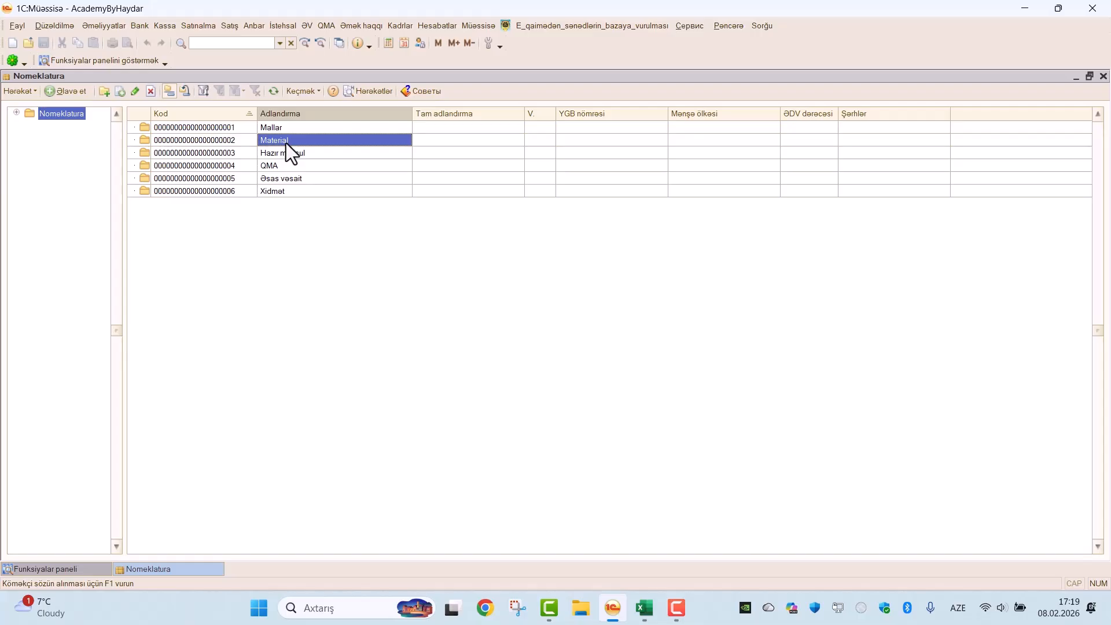
{"action": "left_click", "coordinate": [317, 91]}
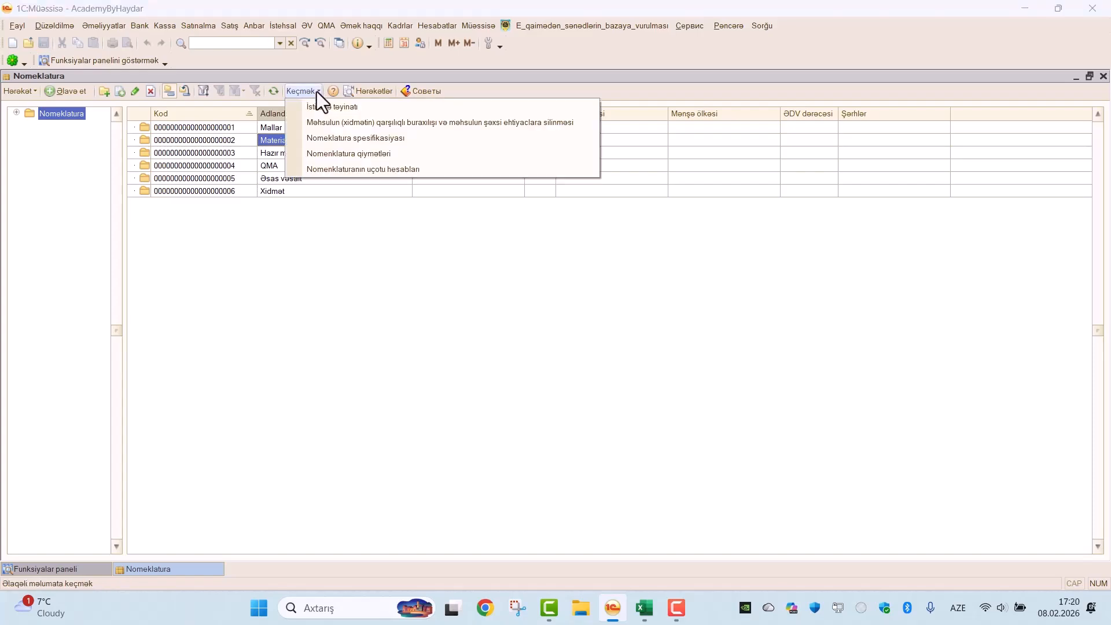
{"action": "left_click", "coordinate": [317, 168]}
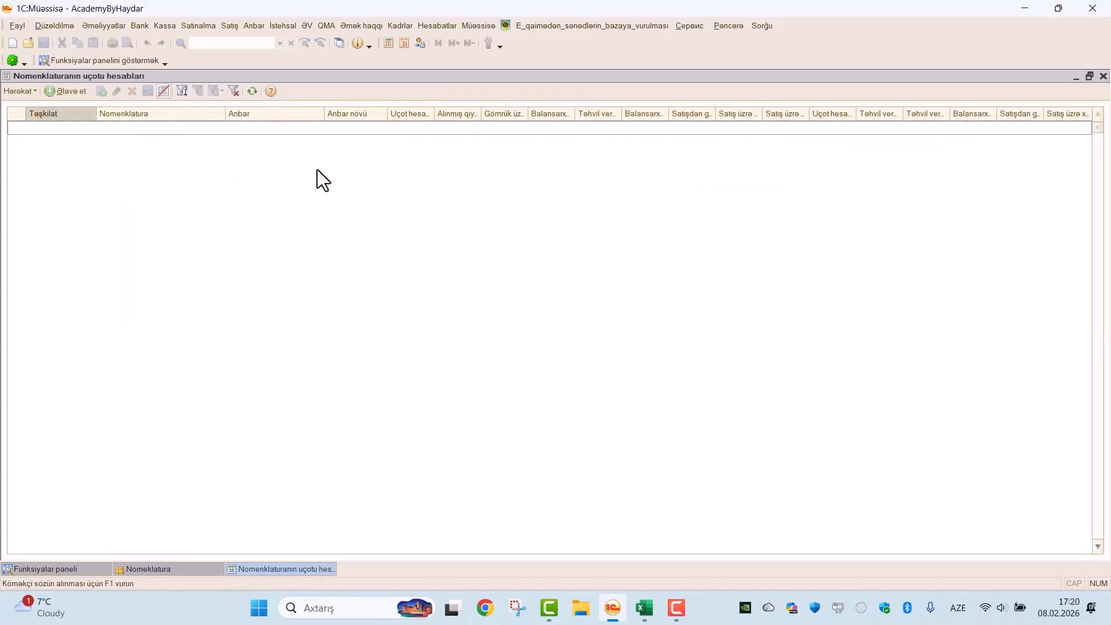
{"action": "left_click", "coordinate": [53, 94]}
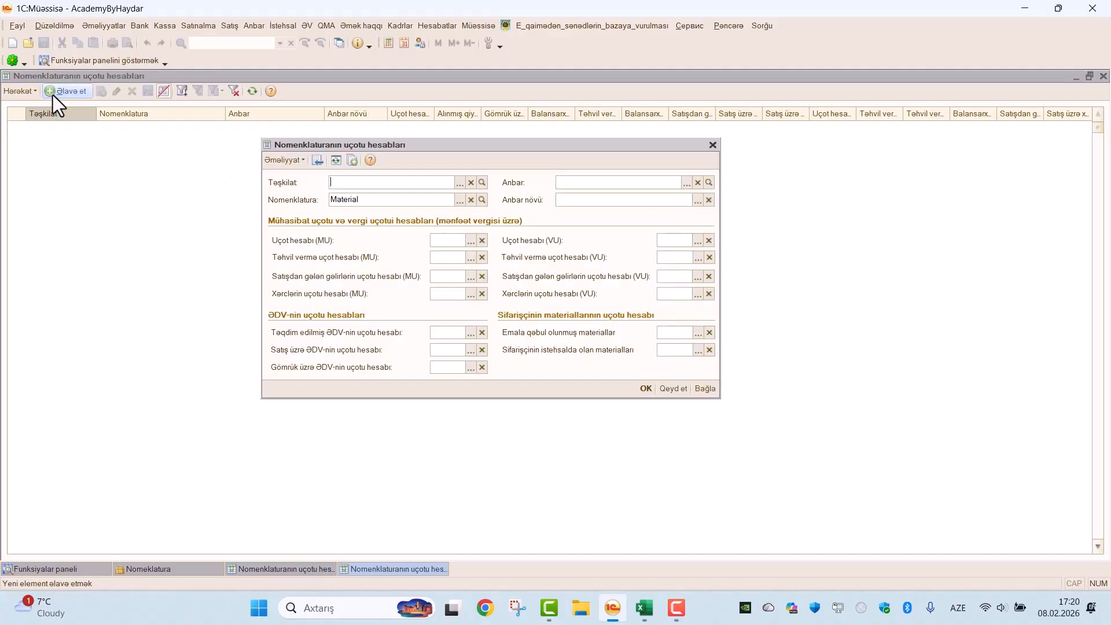
{"action": "left_click_drag", "start_coordinate": [508, 146], "coordinate": [558, 154]}
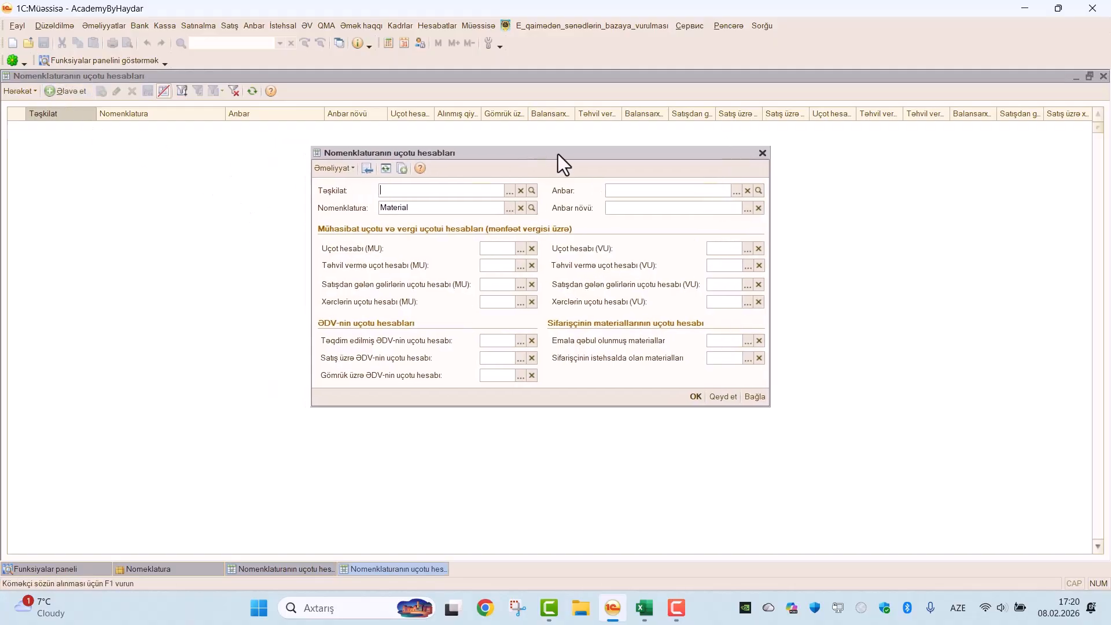
{"action": "left_click", "coordinate": [509, 191]}
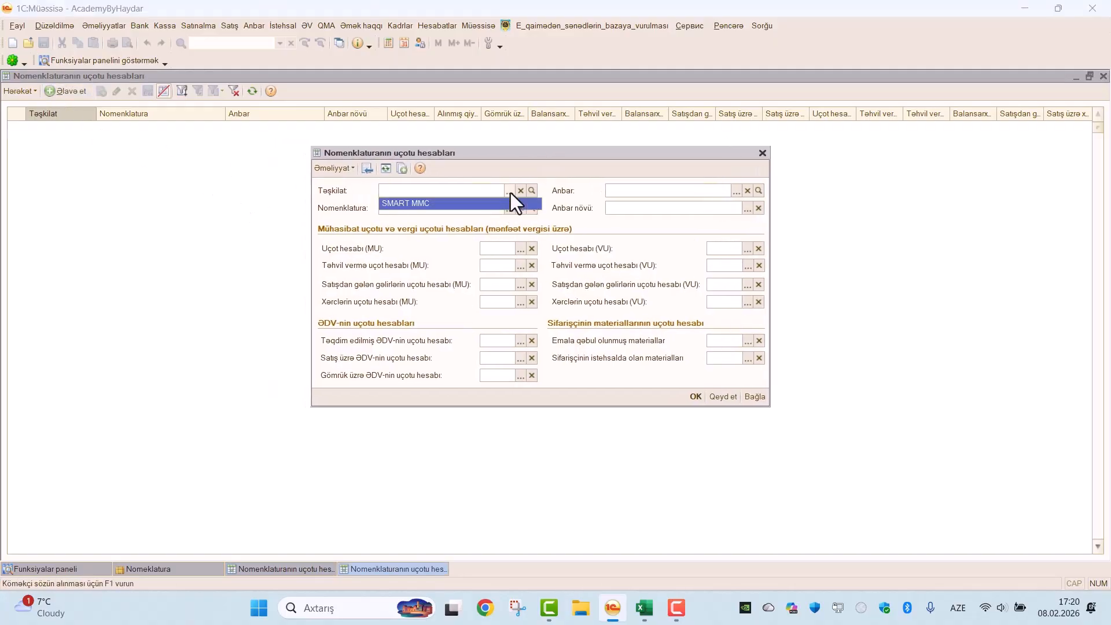
{"action": "left_click", "coordinate": [416, 206]}
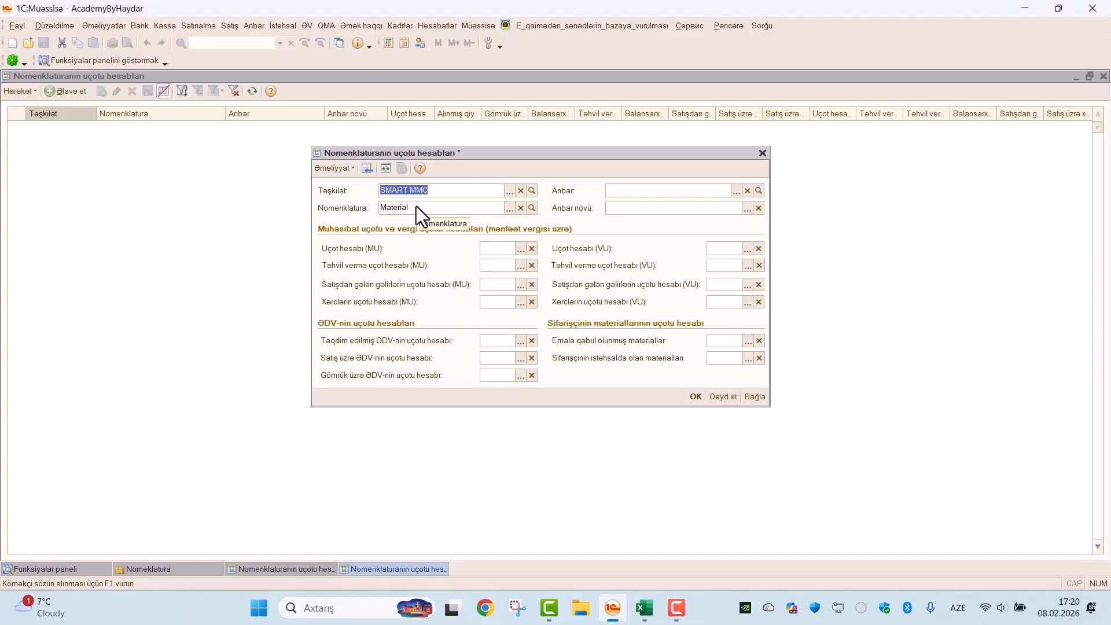
{"action": "left_click", "coordinate": [431, 209]}
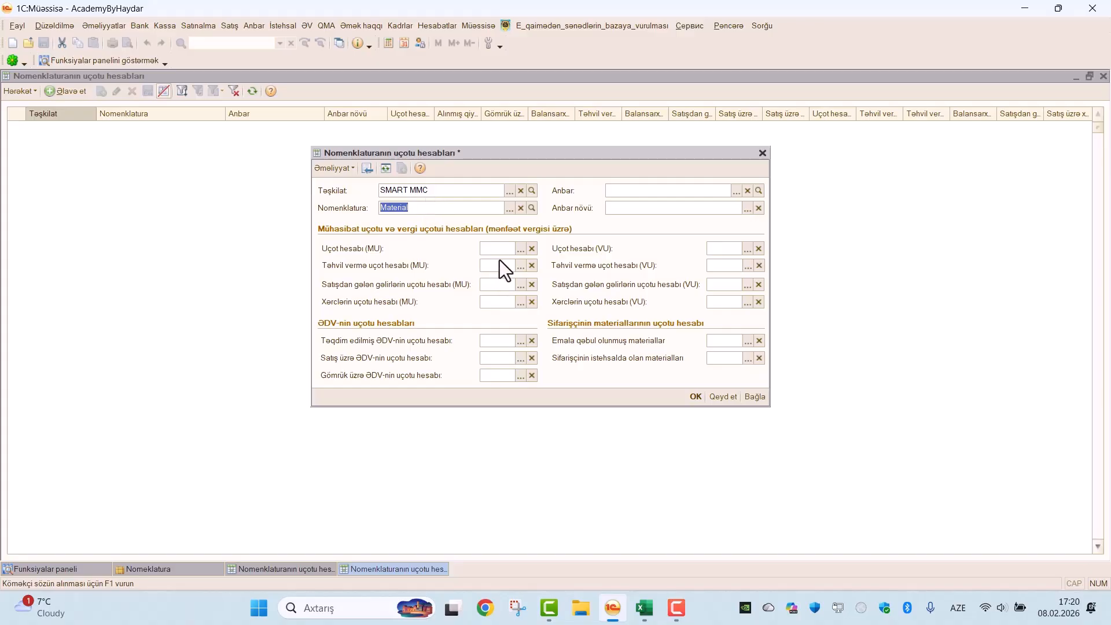
Set the Material record's accounting account (MU) to 201.01, sales income account to 601 and expense account to 701
{"action": "left_click", "coordinate": [489, 248]}
{"action": "type", "text": "201.01"}
{"action": "left_click", "coordinate": [502, 286]}
{"action": "type", "text": "601"}
{"action": "left_click", "coordinate": [503, 305]}
{"action": "type", "text": "701"}
Set the Material VAT accounts to 241.01 for presented and customs VAT and 604.01 for sales VAT, save the record and close its list
{"action": "left_click", "coordinate": [503, 341]}
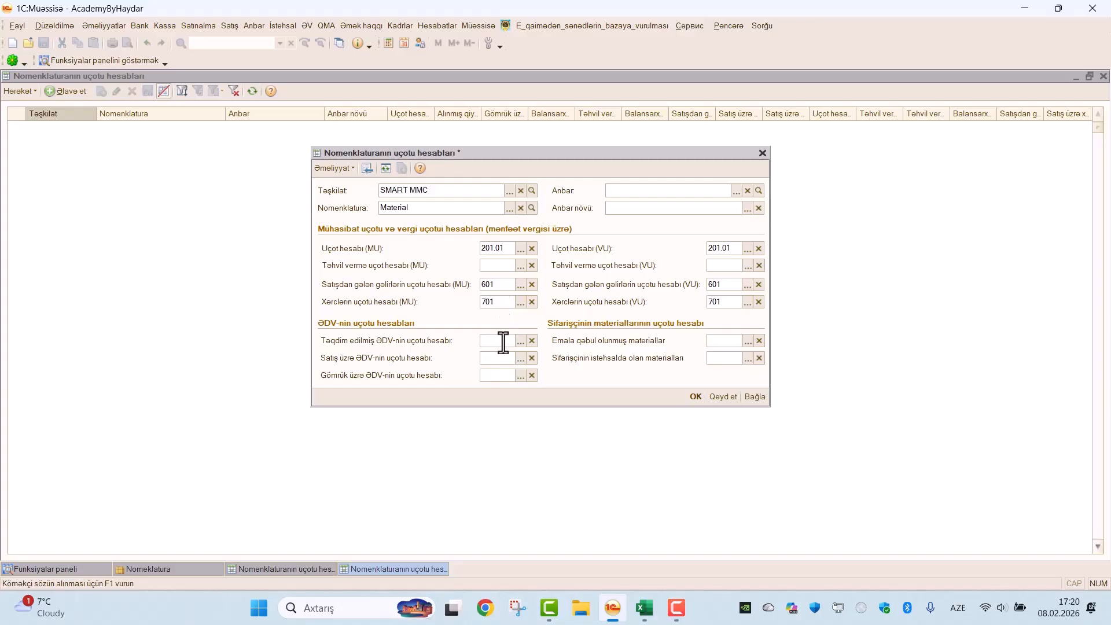
{"action": "type", "text": "241.01241.01"}
{"action": "key", "text": "shift+Tab"}
{"action": "type", "text": "604.01"}
{"action": "key", "text": "Tab"}
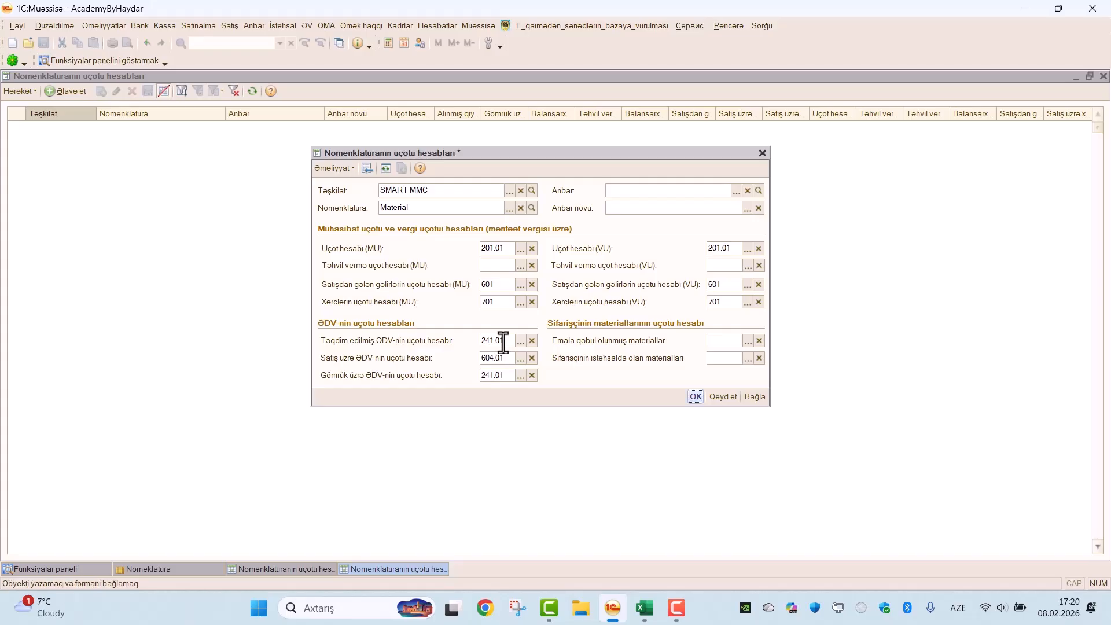
{"action": "key", "text": "Return"}
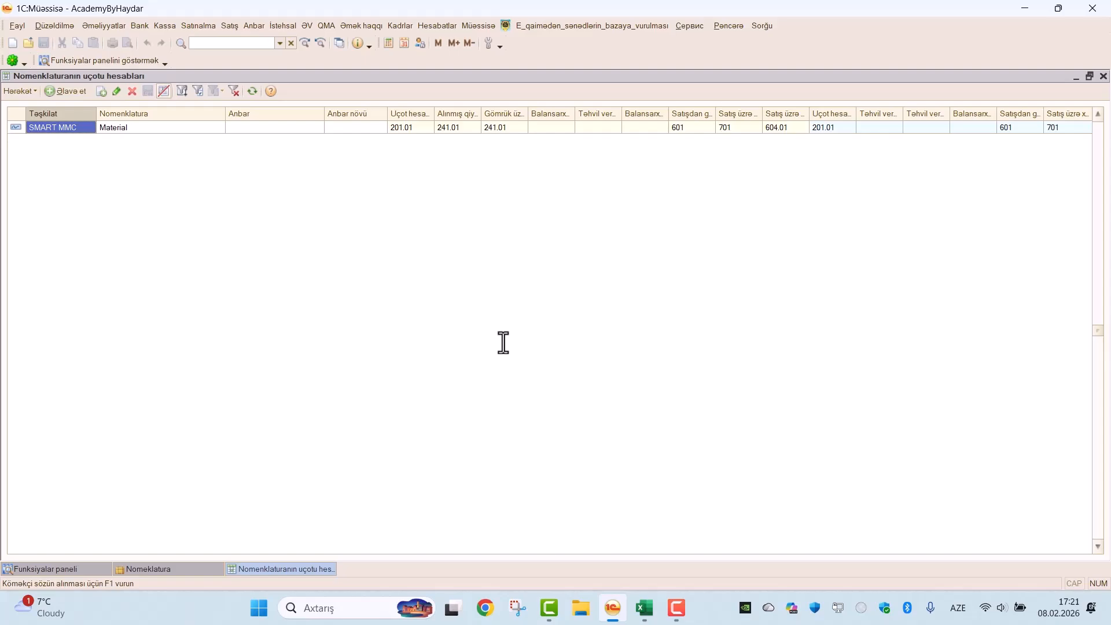
{"action": "key", "text": "Escape"}
Add a new accounting accounts record for the Hazır məhsul group with SMART MMC as the organization
{"action": "key", "text": "Down"}
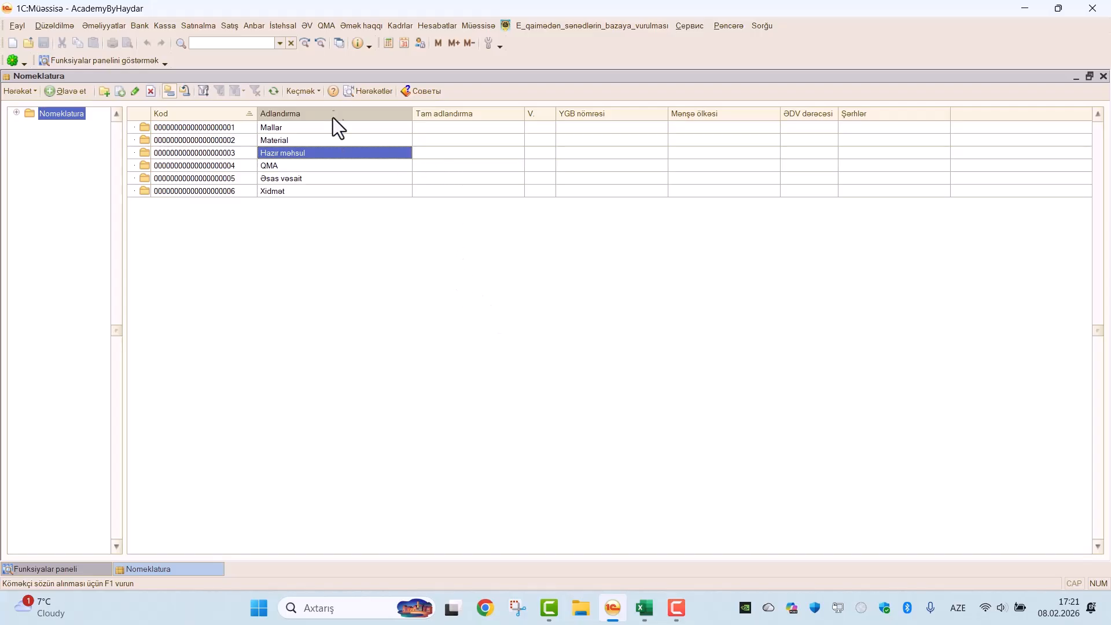
{"action": "left_click", "coordinate": [311, 92]}
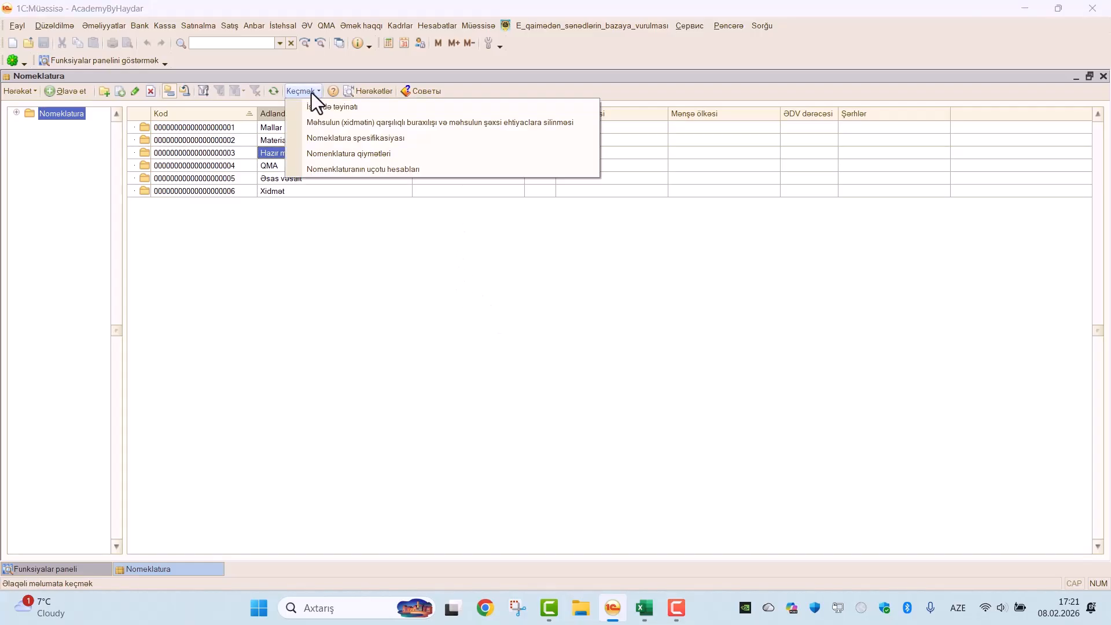
{"action": "left_click", "coordinate": [333, 169]}
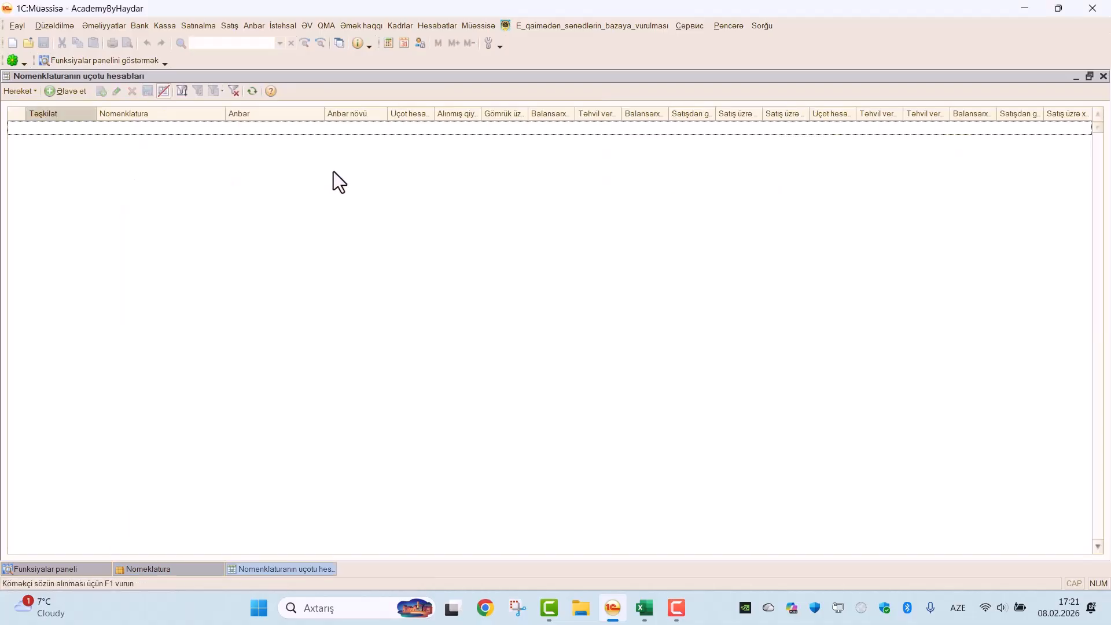
{"action": "left_click", "coordinate": [60, 91]}
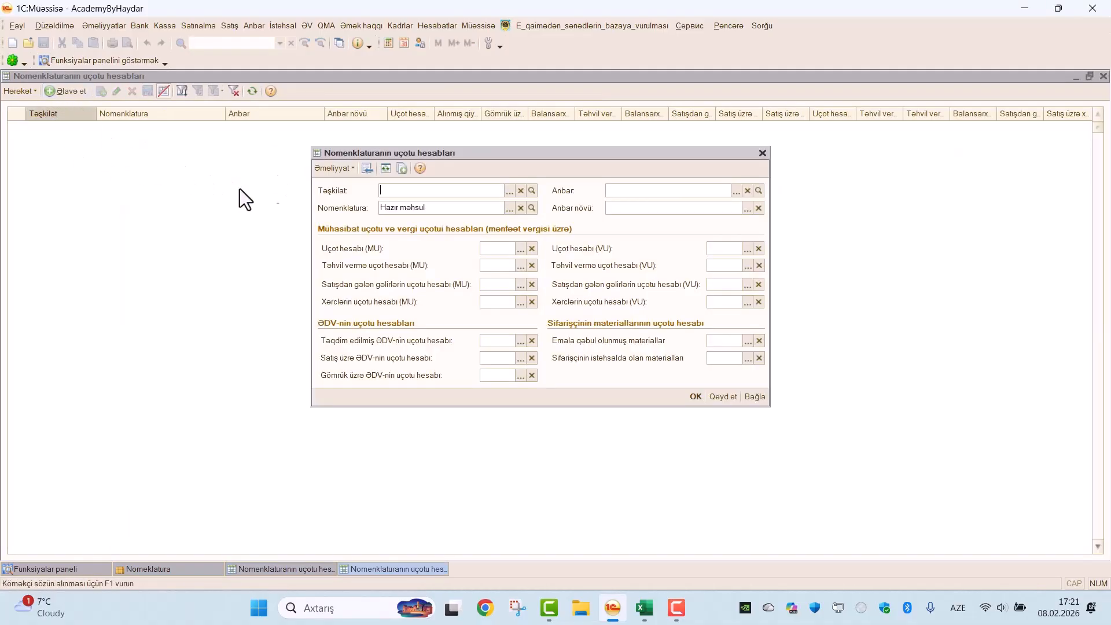
{"action": "left_click", "coordinate": [509, 191]}
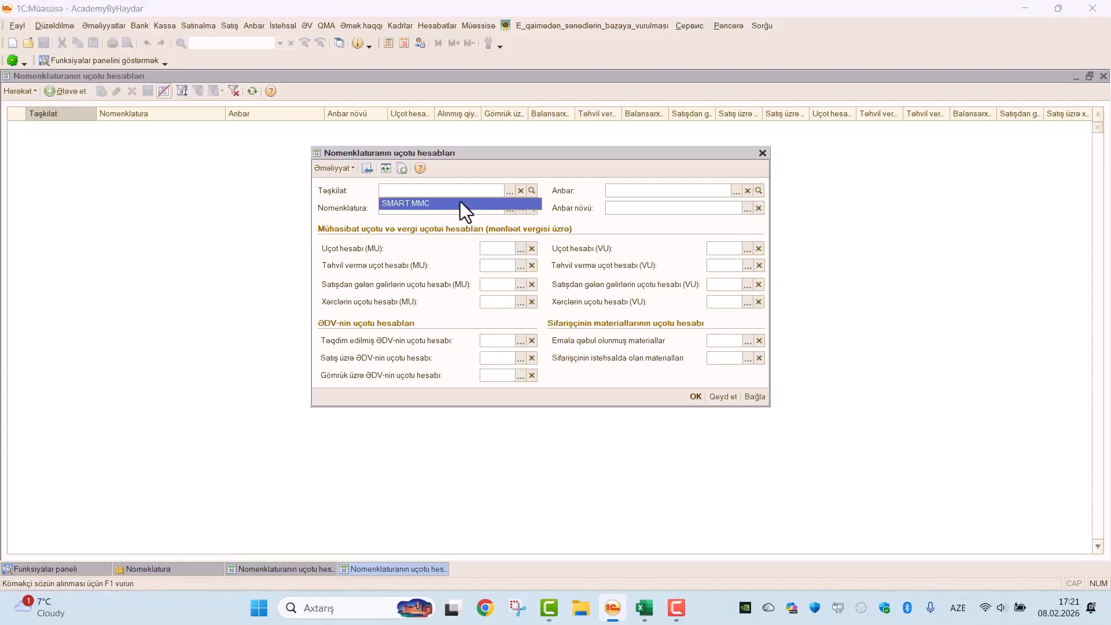
{"action": "left_click", "coordinate": [458, 202]}
Set the Hazır məhsul record's accounting account (MU) to 204, sales income account to 601 and expense account to 701
{"action": "left_click", "coordinate": [501, 249]}
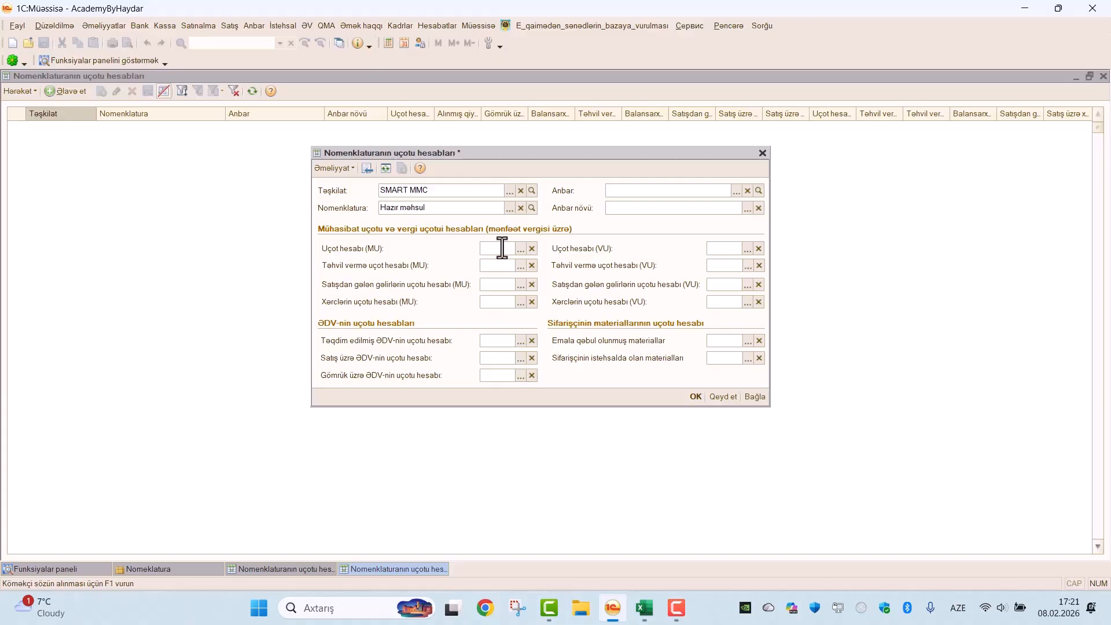
{"action": "type", "text": "204"}
{"action": "key", "text": "Return"}
{"action": "left_click", "coordinate": [505, 286]}
{"action": "type", "text": "601"}
{"action": "left_click", "coordinate": [504, 305]}
{"action": "type", "text": "701"}
Set the Hazır məhsul VAT accounts to 241.01 for presented and customs VAT and 604.01 for sales VAT, save the record and close its list
{"action": "left_click", "coordinate": [496, 342]}
{"action": "type", "text": "241.11"}
{"action": "key", "text": "Tab"}
{"action": "type", "text": "241.01"}
{"action": "key", "text": "shift+Tab"}
{"action": "type", "text": "604.01"}
{"action": "key", "text": "Return"}
{"action": "key", "text": "Return"}
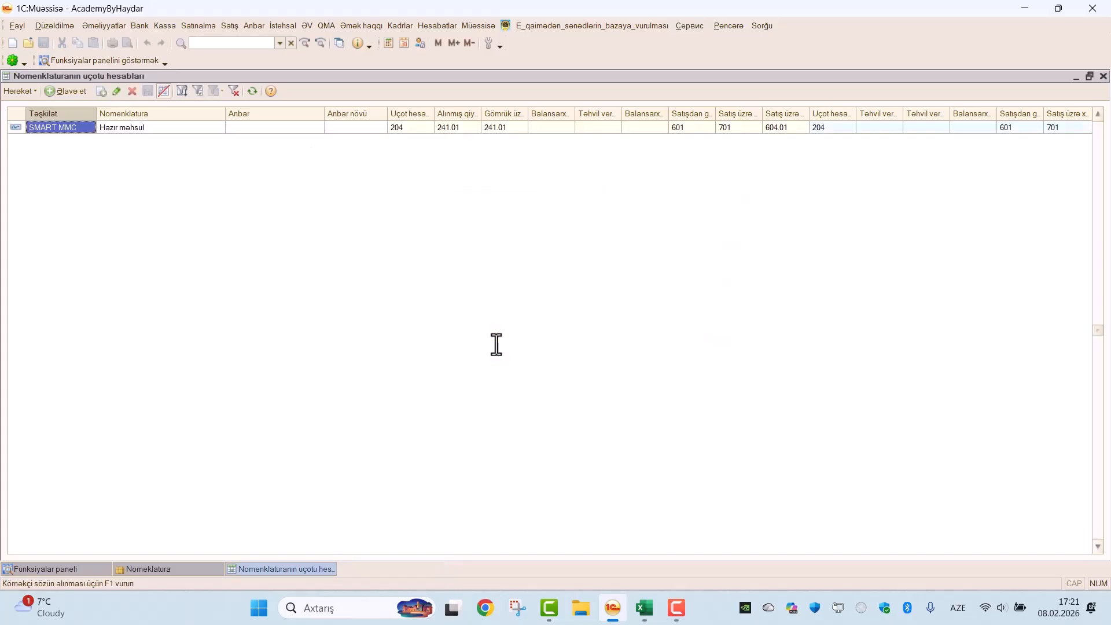
{"action": "key", "text": "Escape"}
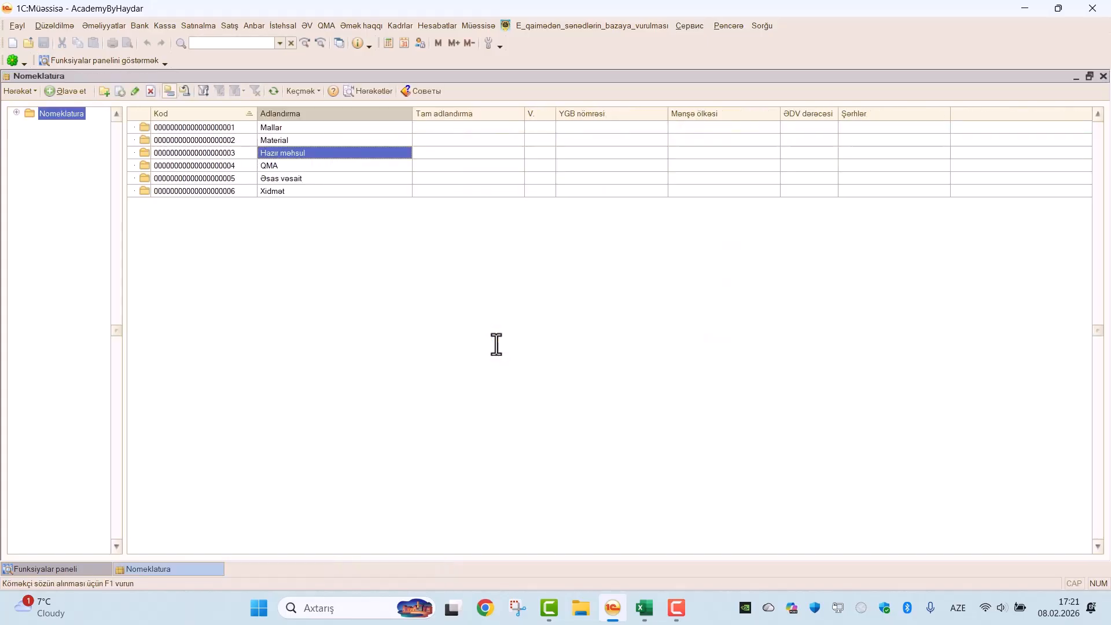
Add a new accounting accounts record for the QMA group with SMART MMC as the organization
{"action": "key", "text": "Down"}
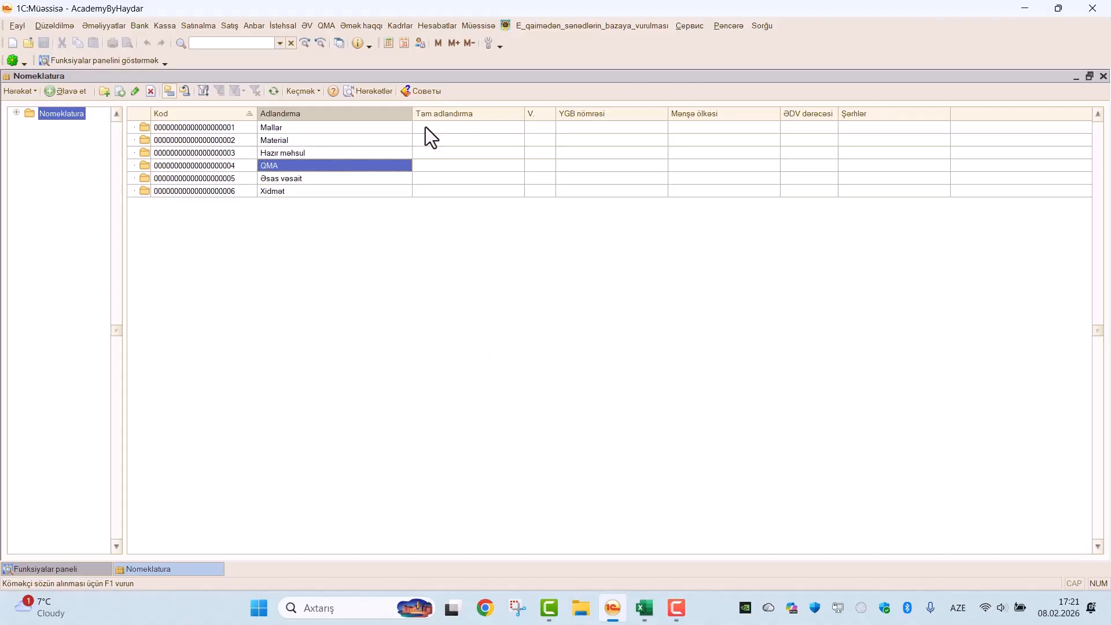
{"action": "left_click", "coordinate": [300, 92]}
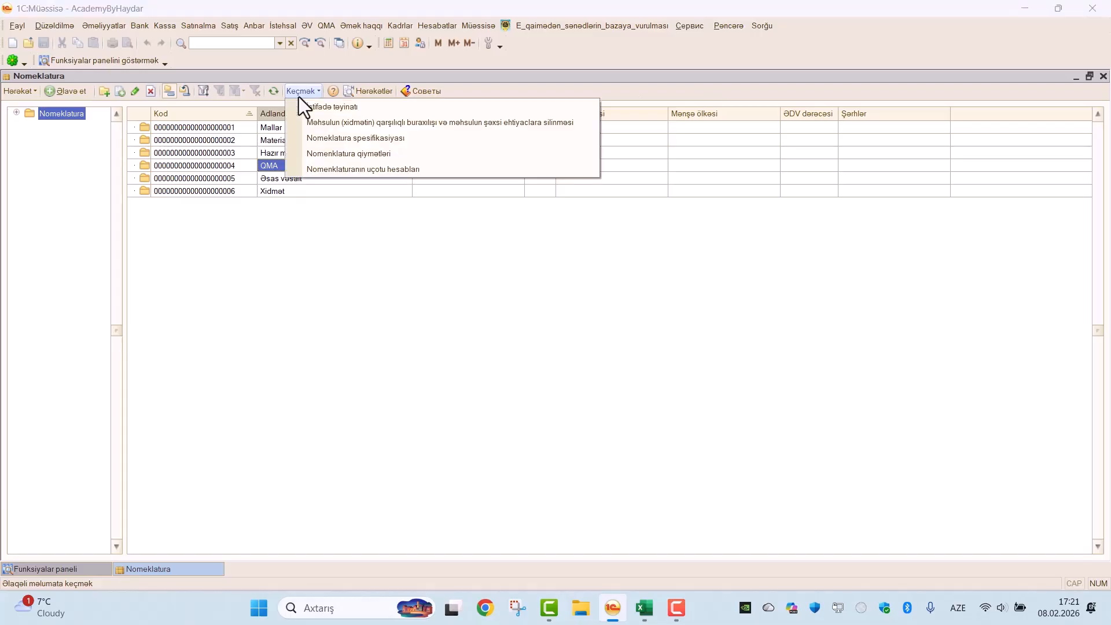
{"action": "left_click", "coordinate": [349, 170]}
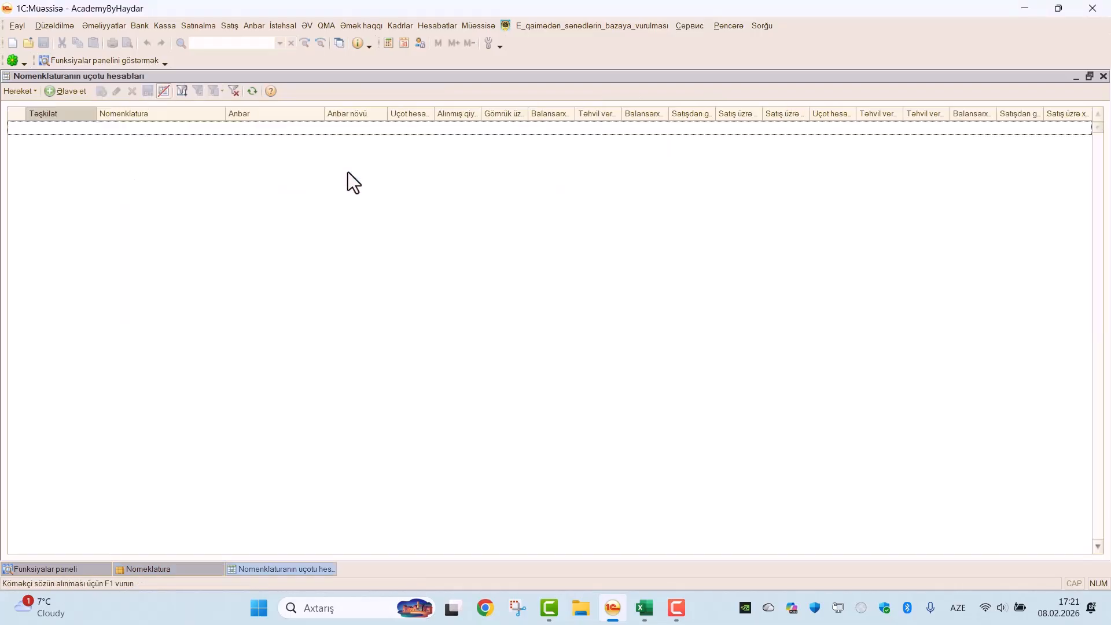
{"action": "left_click", "coordinate": [66, 91]}
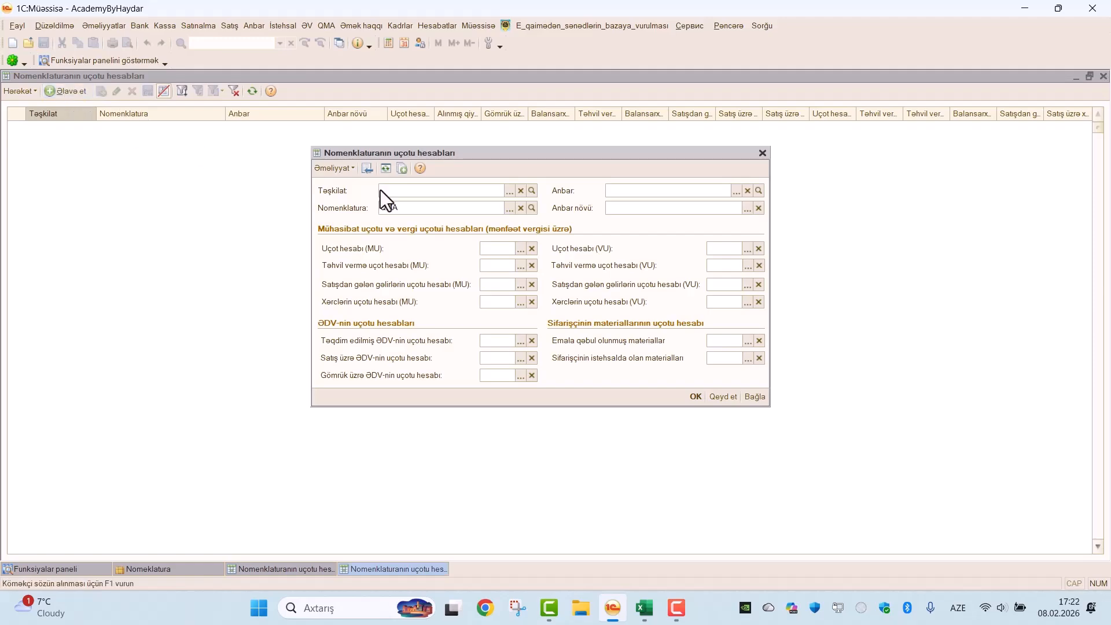
{"action": "left_click", "coordinate": [509, 190]}
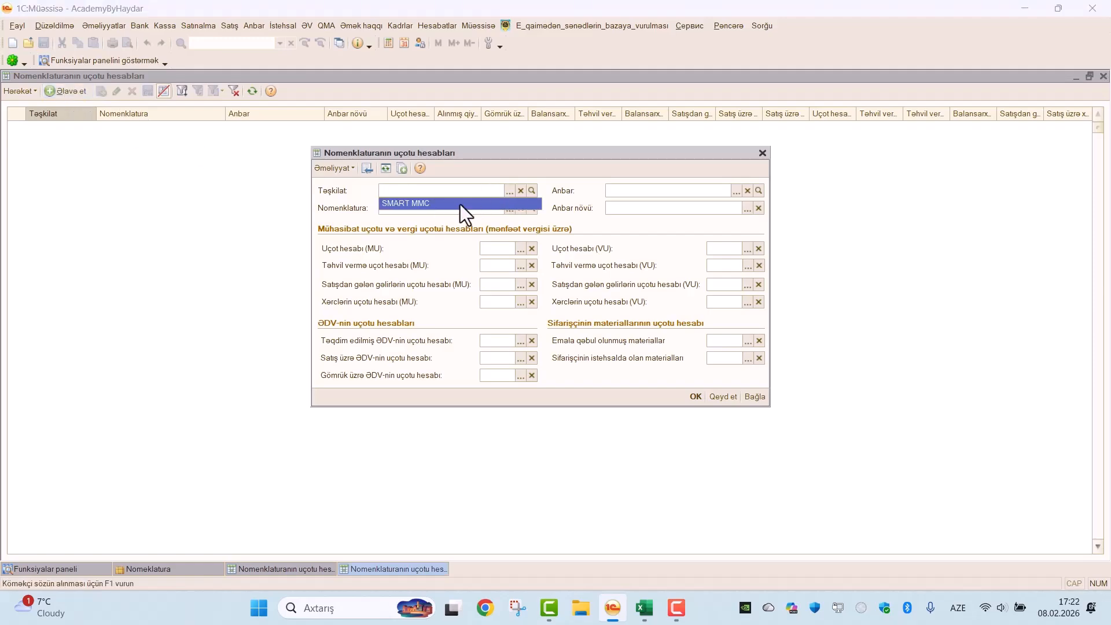
{"action": "left_click", "coordinate": [412, 203]}
Set the QMA record's accounting account (MU) to 103, sales income account to 601 and expense account to 701
{"action": "left_click", "coordinate": [495, 250]}
{"action": "type", "text": "103"}
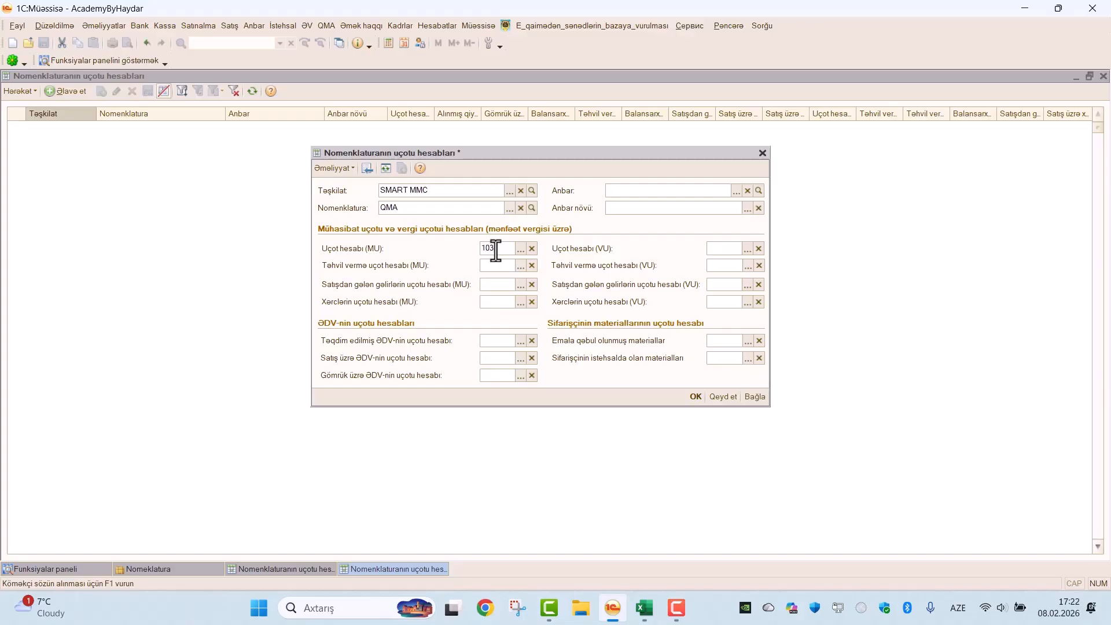
{"action": "key", "text": "Return"}
{"action": "left_click", "coordinate": [495, 318]}
{"action": "type", "text": "60"}
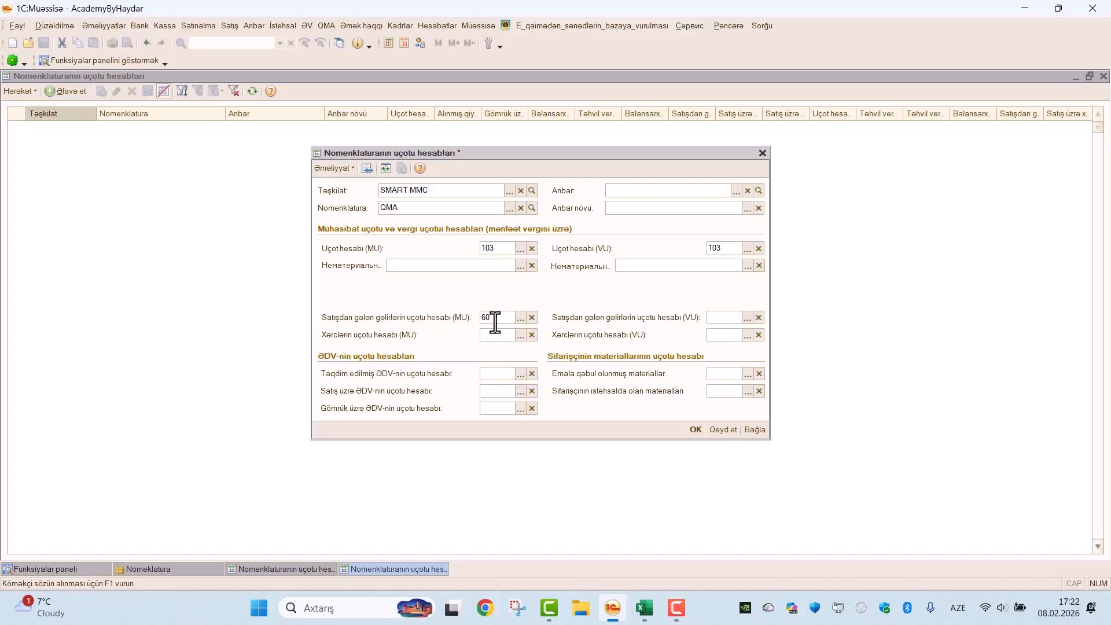
{"action": "type", "text": "1"}
{"action": "left_click", "coordinate": [491, 334]}
{"action": "type", "text": "701"}
Set the QMA VAT accounts to 241.01 for presented and customs VAT and 604.01 for sales VAT, and save the record
{"action": "left_click", "coordinate": [495, 375]}
{"action": "type", "text": "241"}
{"action": "type", "text": ".01"}
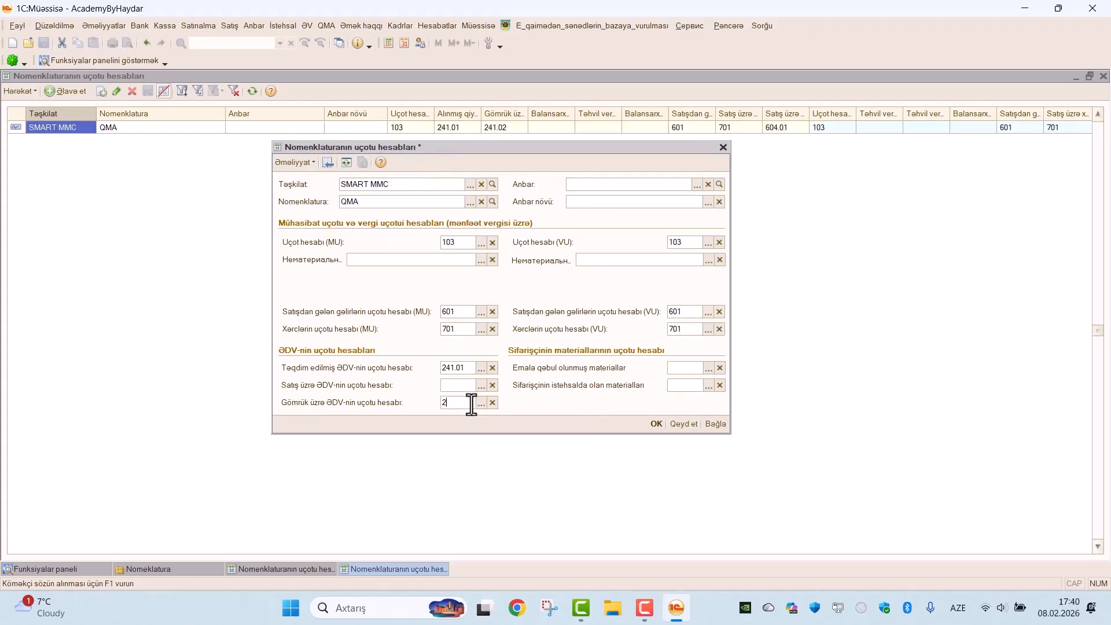
{"action": "type", "text": "41.01"}
{"action": "left_click", "coordinate": [457, 385]}
{"action": "type", "text": "604.01"}
{"action": "left_click", "coordinate": [655, 423]}
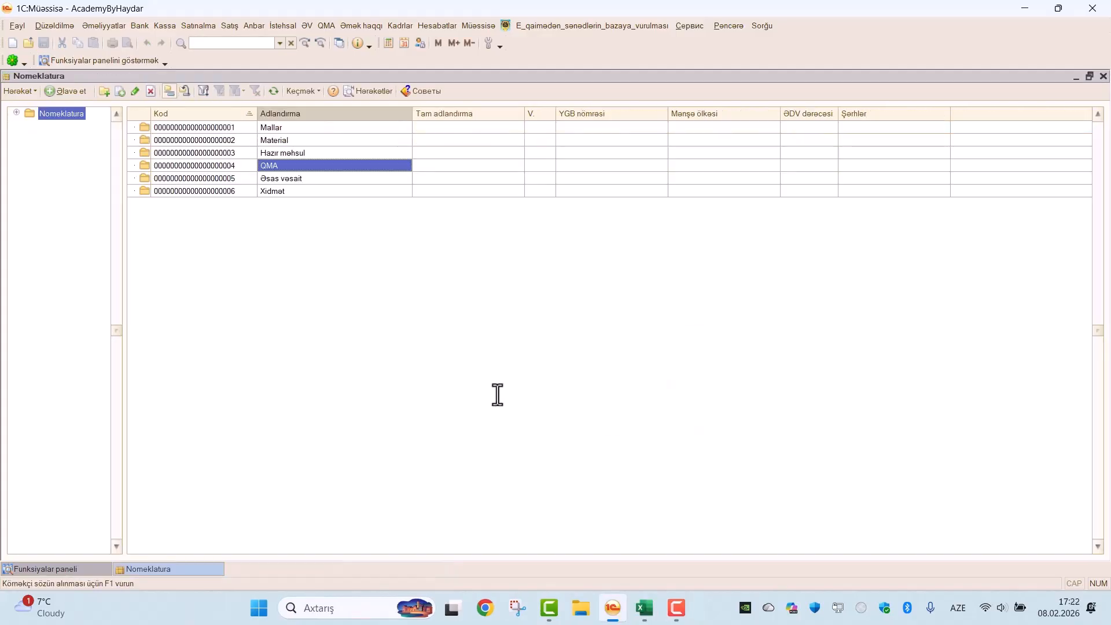
Add a new accounting accounts record for the Əsas vəsait group with SMART MMC as the organization
{"action": "key", "text": "Down"}
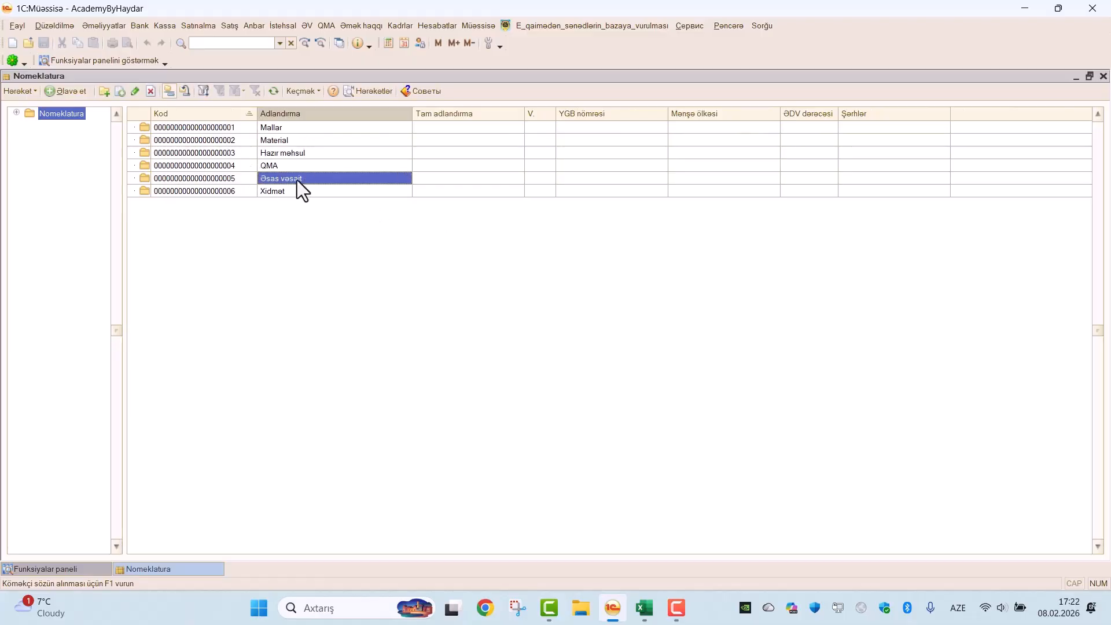
{"action": "left_click", "coordinate": [300, 92]}
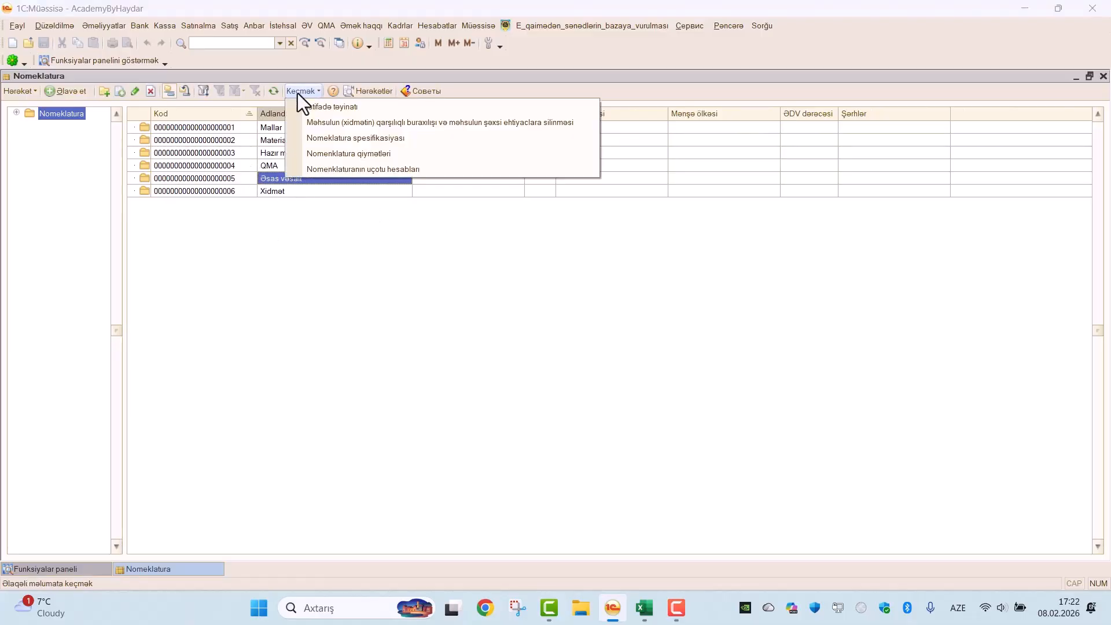
{"action": "left_click", "coordinate": [318, 173]}
{"action": "left_click", "coordinate": [50, 94]}
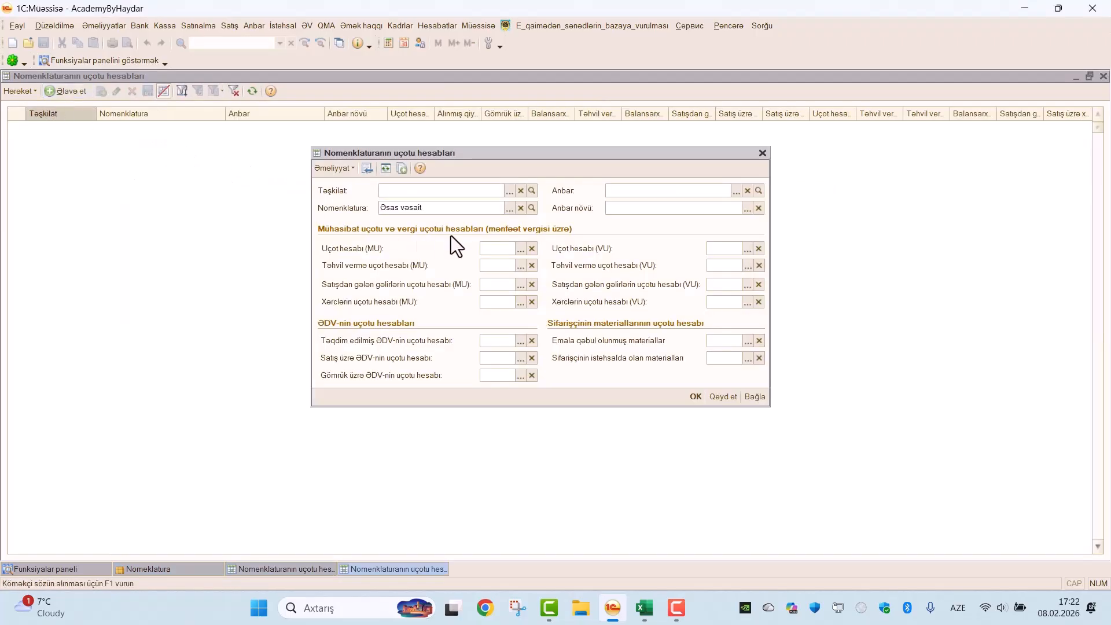
{"action": "left_click", "coordinate": [508, 190]}
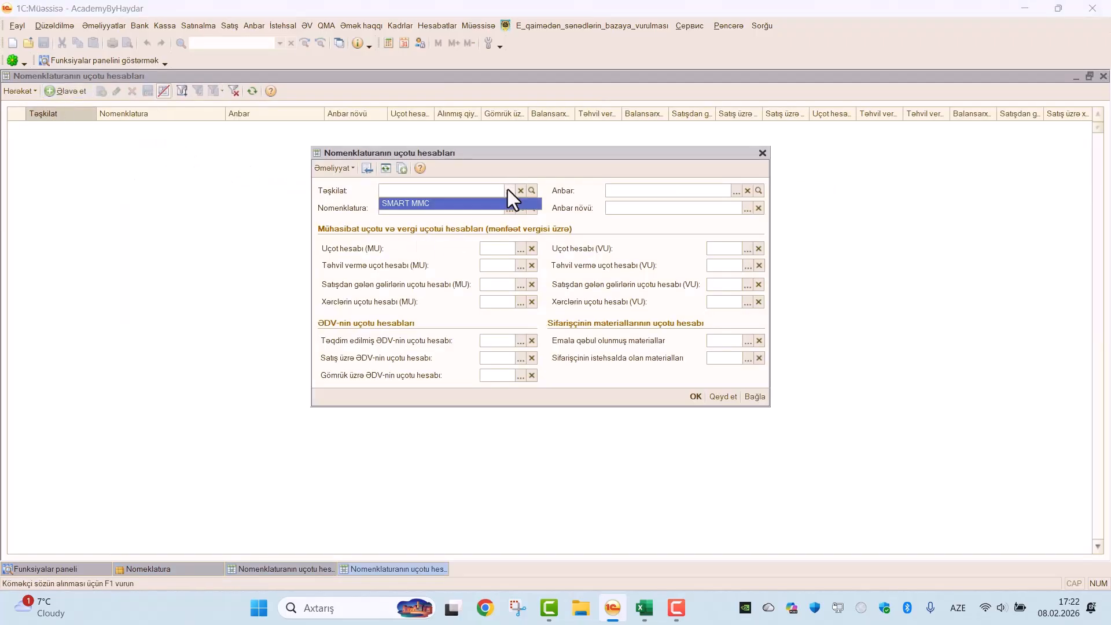
{"action": "left_click", "coordinate": [452, 206]}
Set the Əsas vəsait record's accounting account (MU) to 113.01, sales income account to 601 and expense account to 701
{"action": "left_click", "coordinate": [497, 247]}
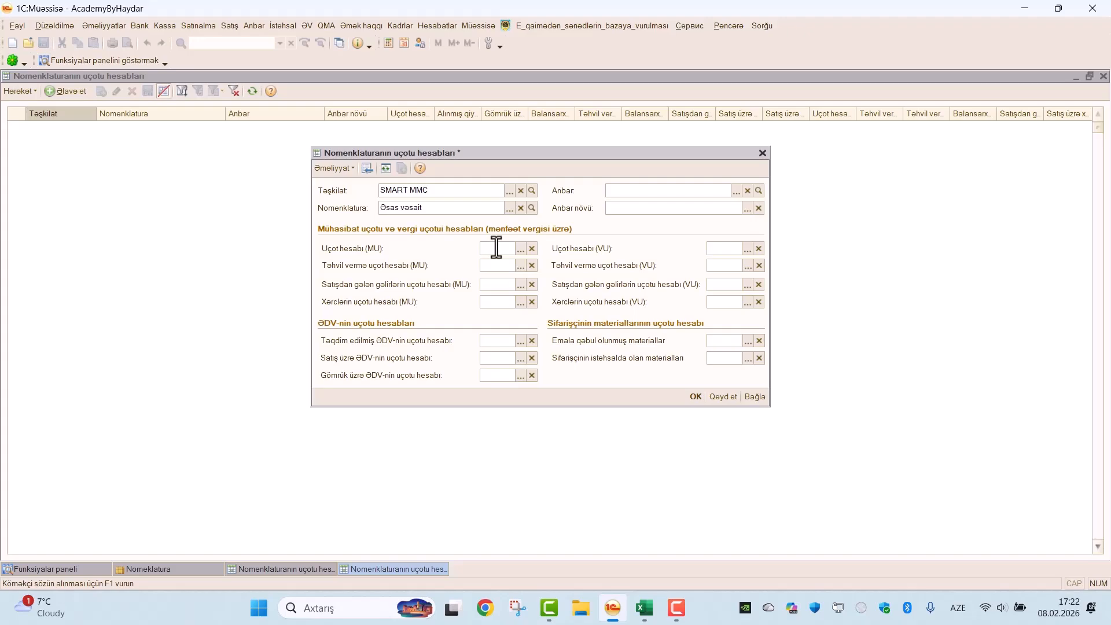
{"action": "type", "text": "113"}
{"action": "type", "text": "01"}
{"action": "key", "text": "Return"}
{"action": "left_click", "coordinate": [499, 284]}
{"action": "type", "text": "601"}
{"action": "left_click", "coordinate": [493, 303]}
{"action": "type", "text": "701"}
Set the Əsas vəsait VAT accounts to 241.01 for presented and customs VAT and 604.01 for sales VAT, save the record and close its list
{"action": "left_click", "coordinate": [506, 345]}
{"action": "type", "text": "241.0"}
{"action": "key", "text": "Return"}
{"action": "type", "text": "241.01"}
{"action": "key", "text": "shift+Tab"}
{"action": "type", "text": "604.01"}
{"action": "key", "text": "ctrl+Return"}
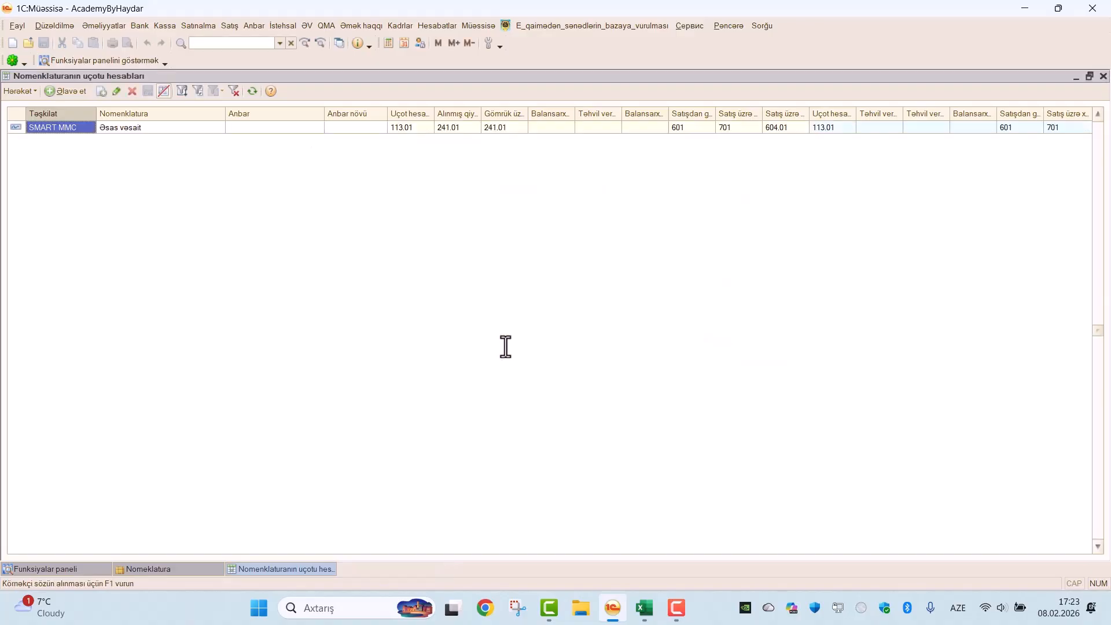
{"action": "key", "text": "Escape"}
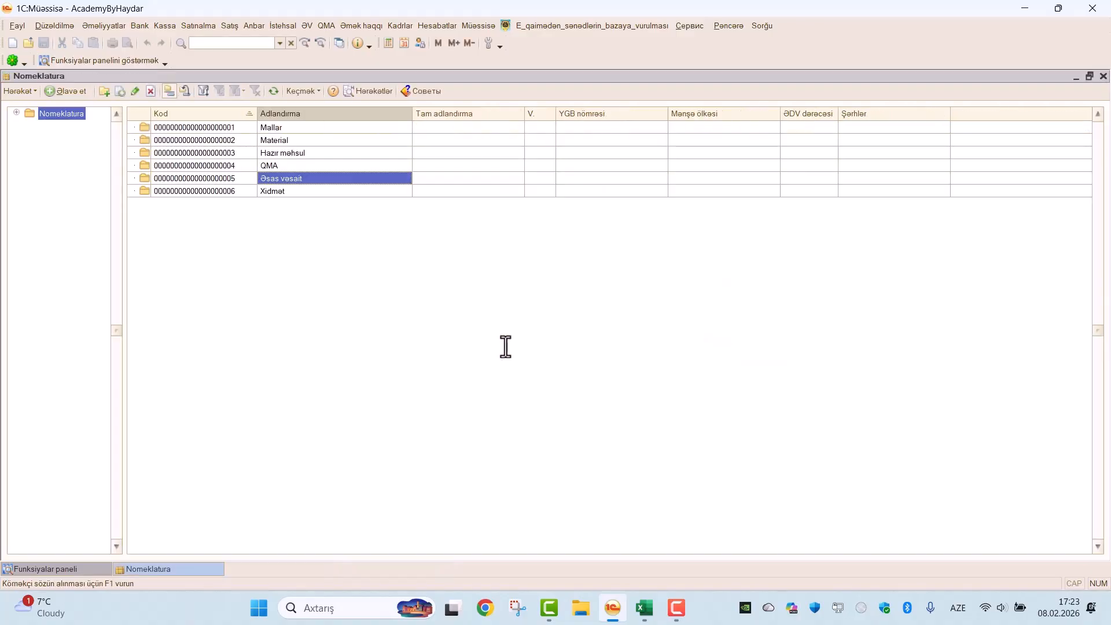
Add a new accounting accounts record for the Xidmət group with SMART MMC as the organization
{"action": "key", "text": "Down"}
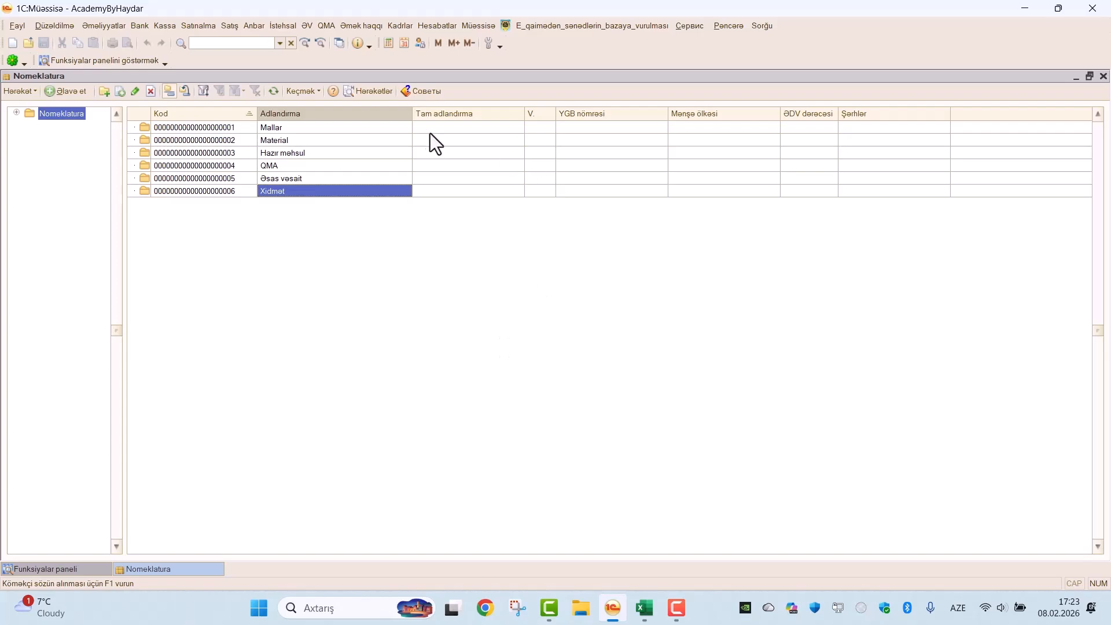
{"action": "left_click", "coordinate": [306, 92]}
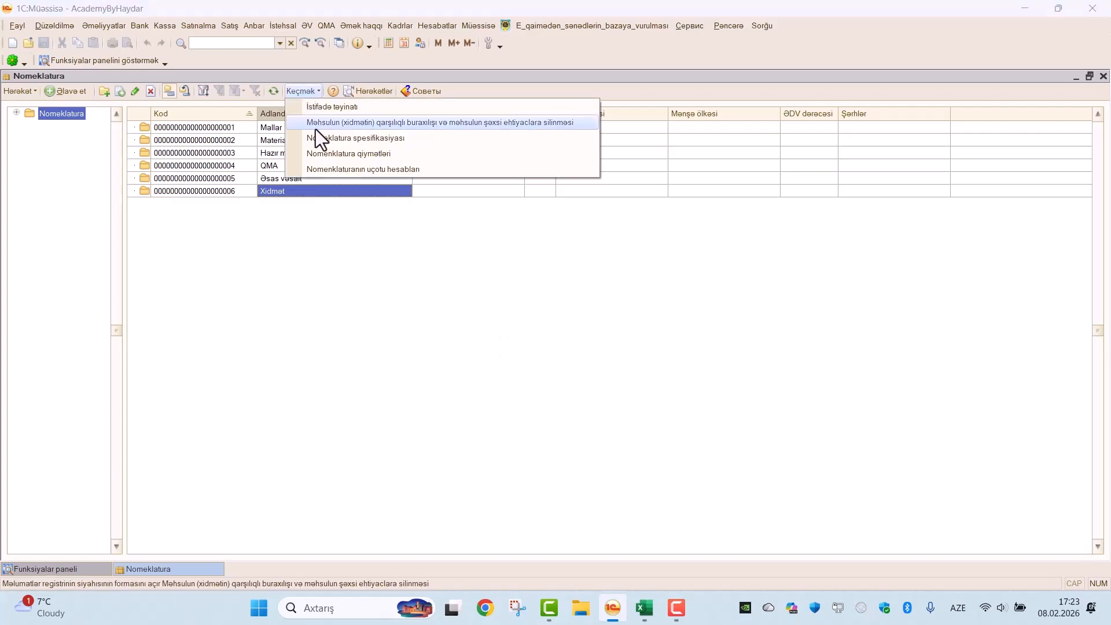
{"action": "left_click", "coordinate": [338, 169]}
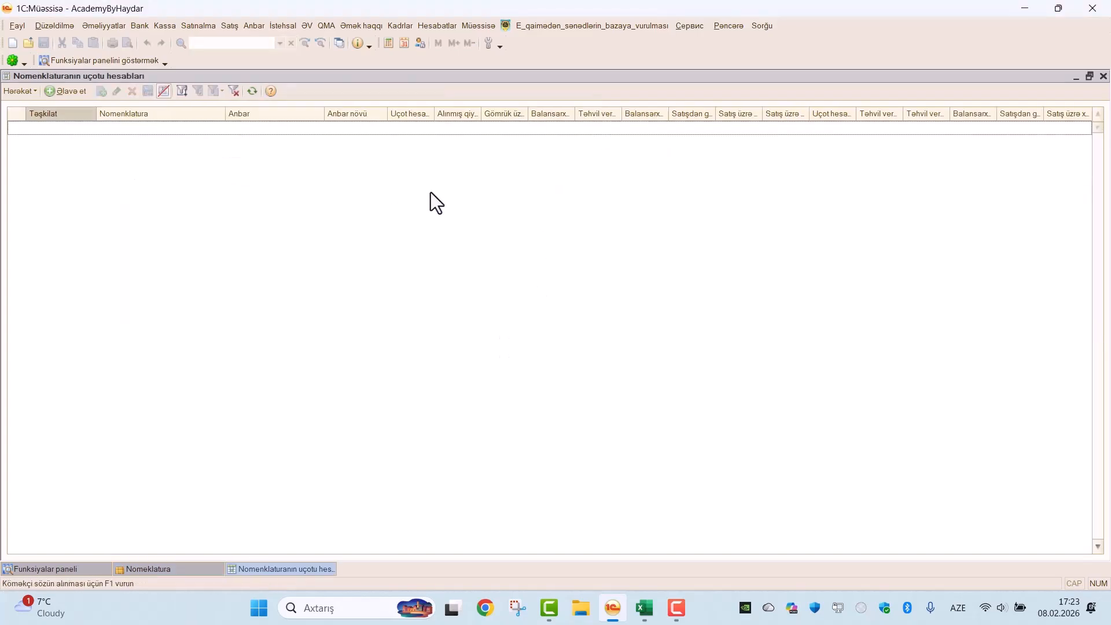
{"action": "left_click", "coordinate": [68, 93]}
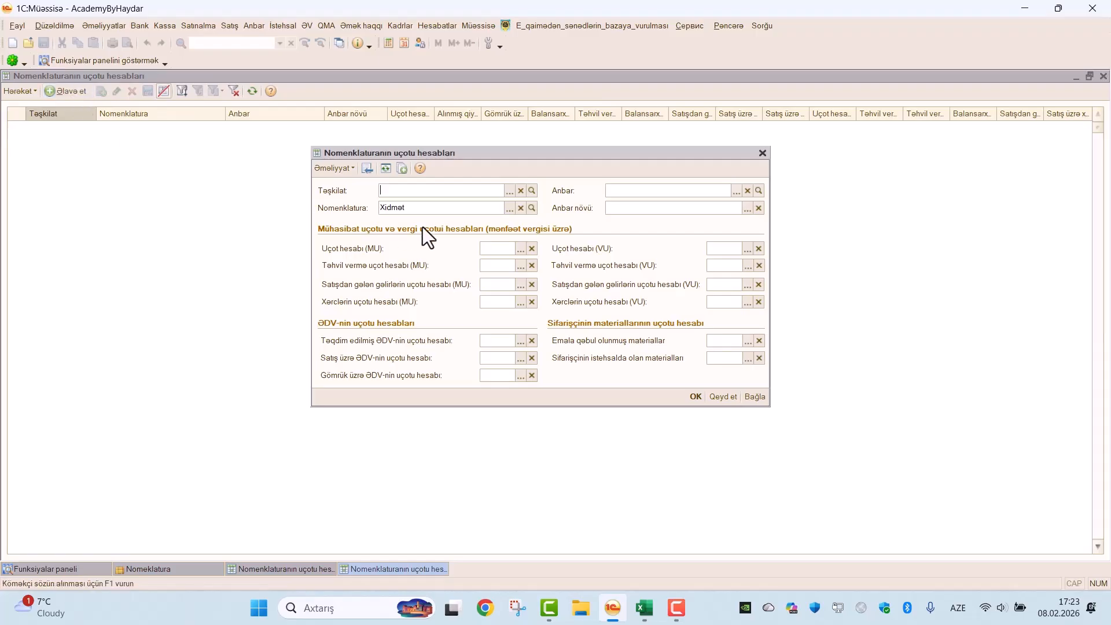
{"action": "left_click", "coordinate": [509, 192]}
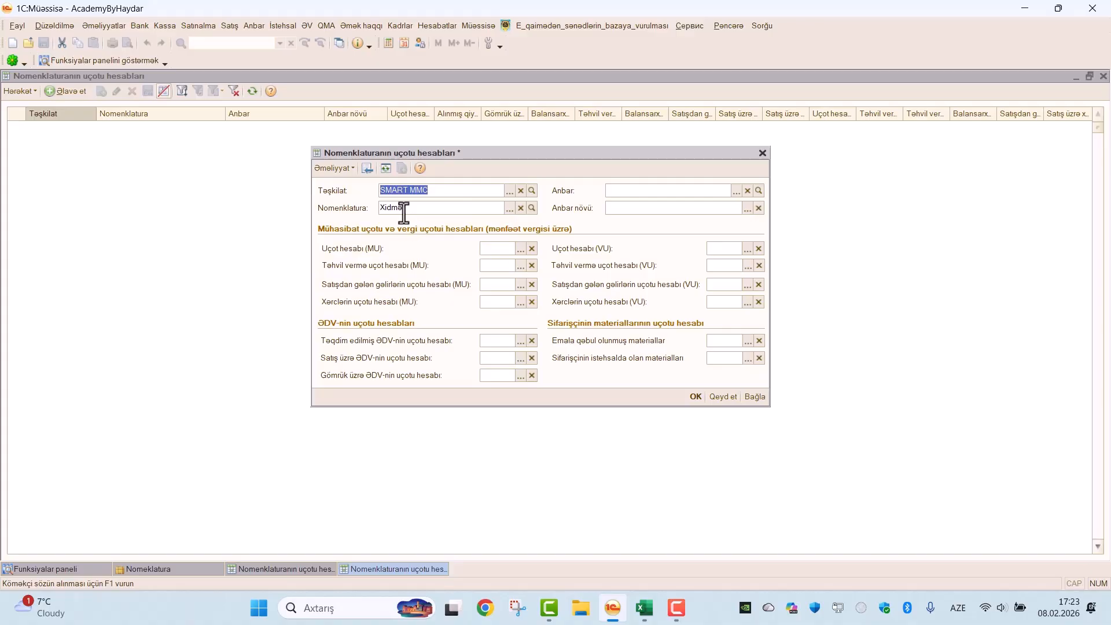
Set the Xidmət record's accounting account (MU) to 711, sales income account to 601 and expense account to 701
{"action": "left_click", "coordinate": [497, 249]}
{"action": "type", "text": "711"}
{"action": "key", "text": "Tab"}
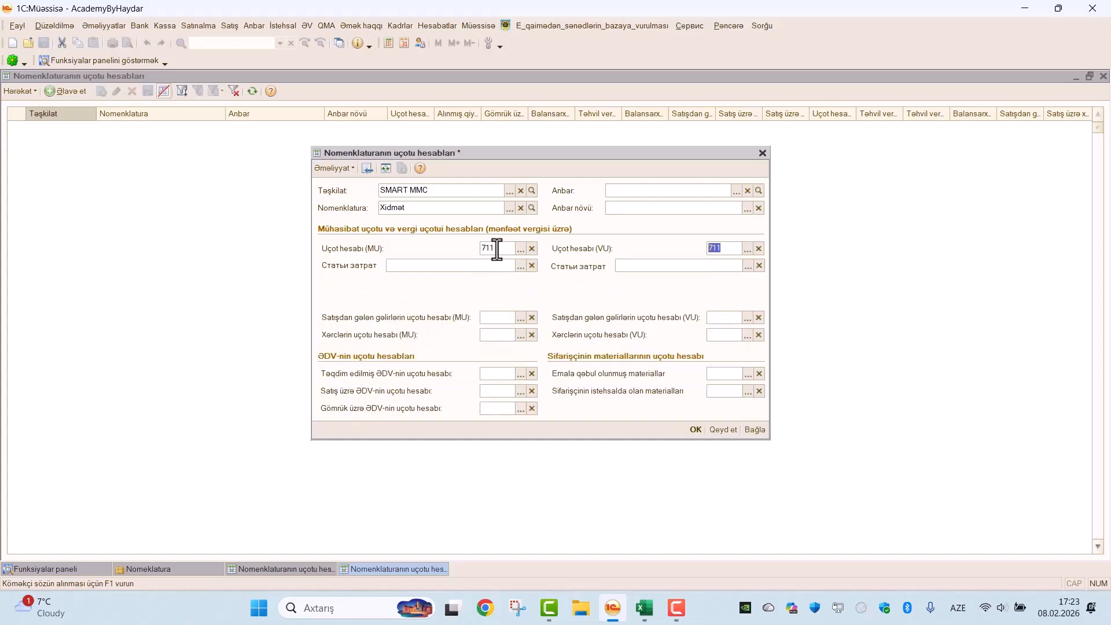
{"action": "left_click", "coordinate": [509, 318]}
{"action": "type", "text": "601"}
{"action": "key", "text": "Tab"}
{"action": "left_click", "coordinate": [503, 335]}
{"action": "type", "text": "701"}
Set the Xidmət VAT accounts to 241.01 for presented and customs VAT and 604.01 for sales VAT, save the record and close its list
{"action": "left_click", "coordinate": [507, 374]}
{"action": "type", "text": "241.01"}
{"action": "key", "text": "Tab"}
{"action": "type", "text": "241.01"}
{"action": "key", "text": "shift+Tab"}
{"action": "type", "text": "604.01"}
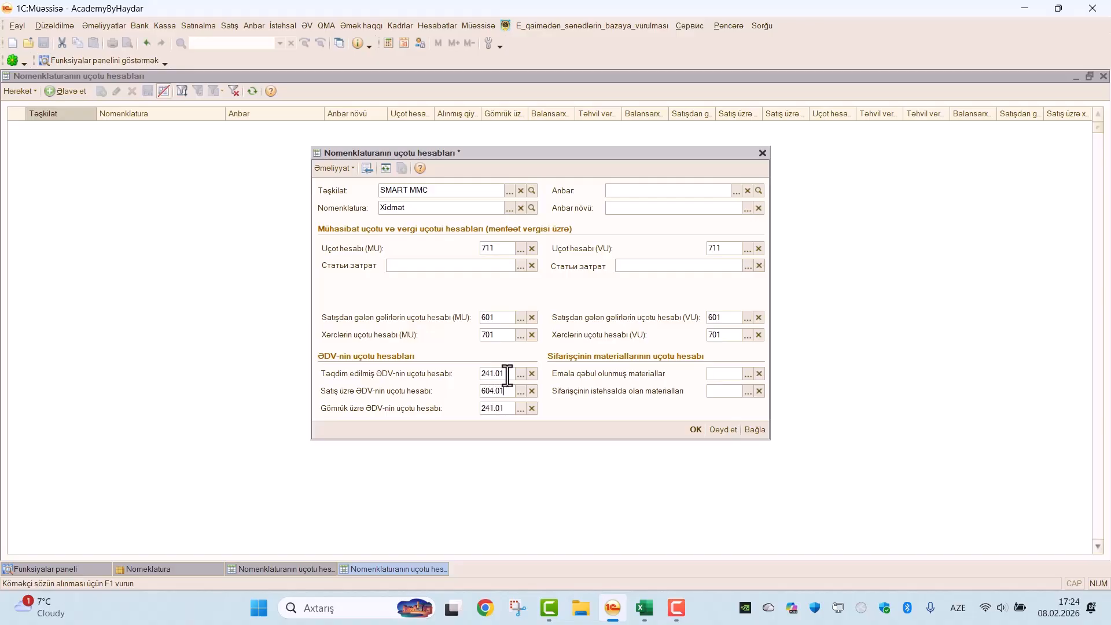
{"action": "left_click", "coordinate": [695, 430]}
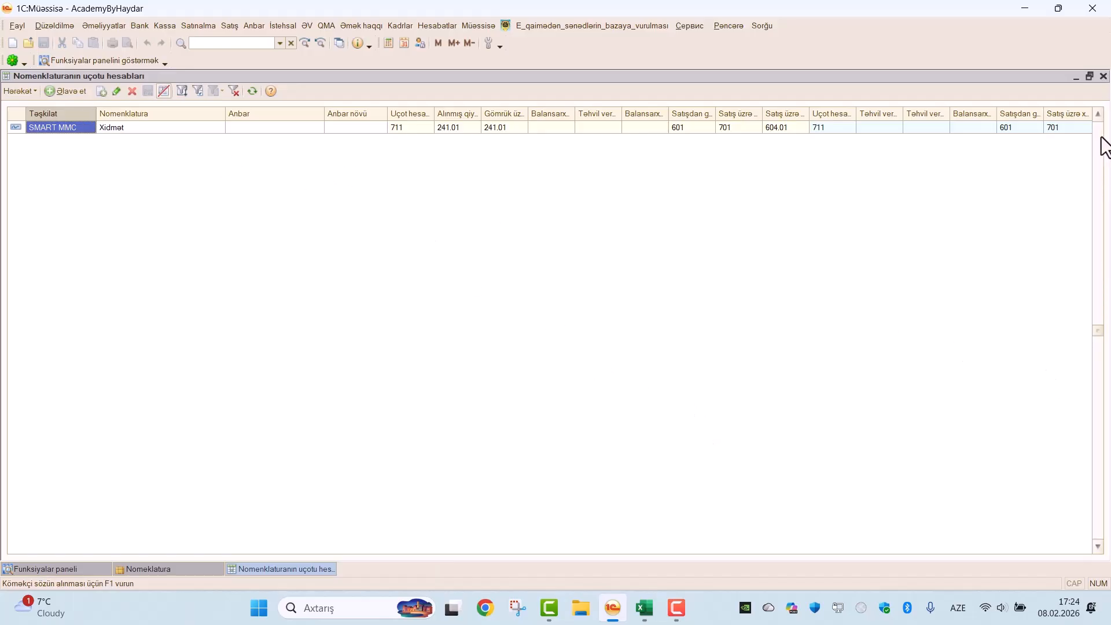
{"action": "key", "text": "Escape"}
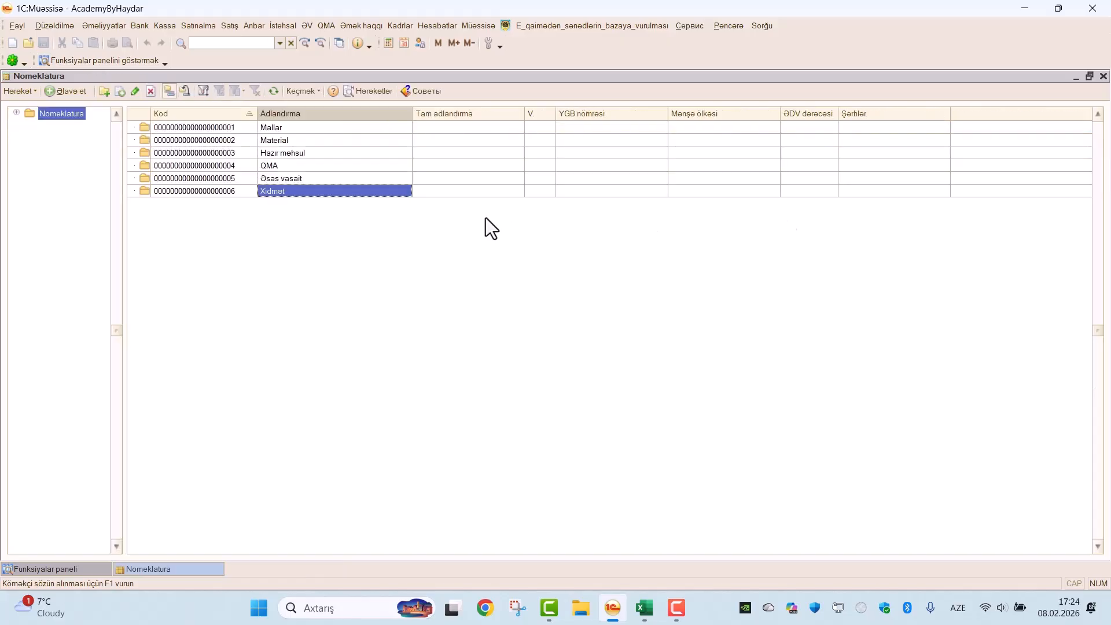